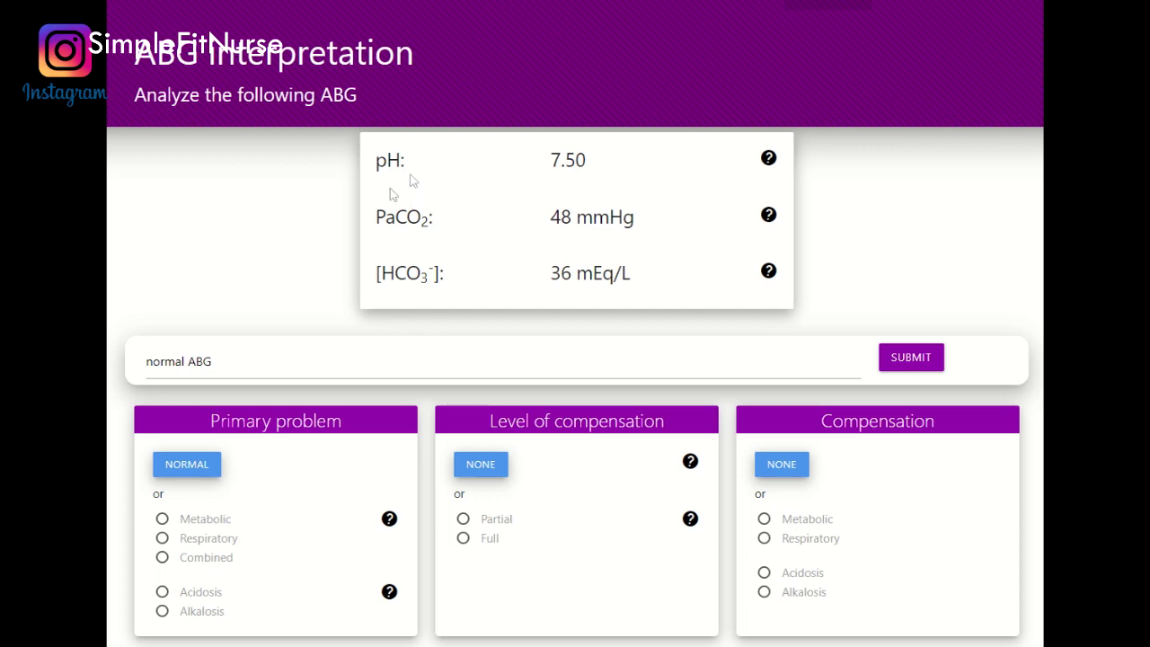
Check the pH 7.50 gas values and choose Metabolic Alkalosis as the primary problem
drag(375, 161, 649, 162)
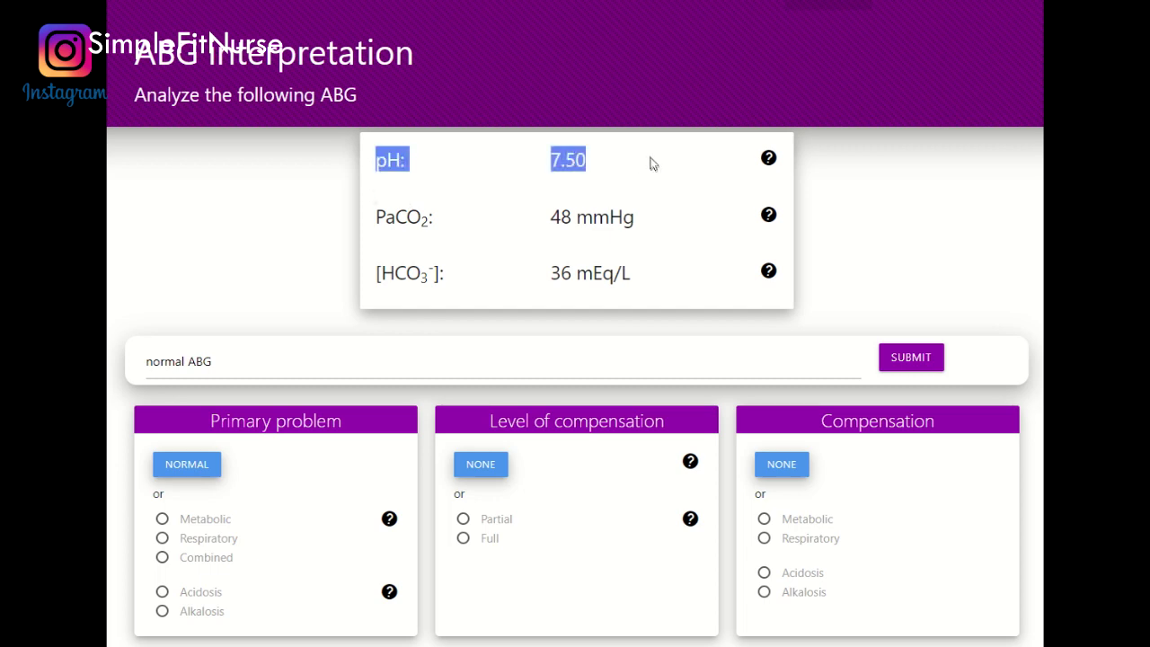
click(570, 161)
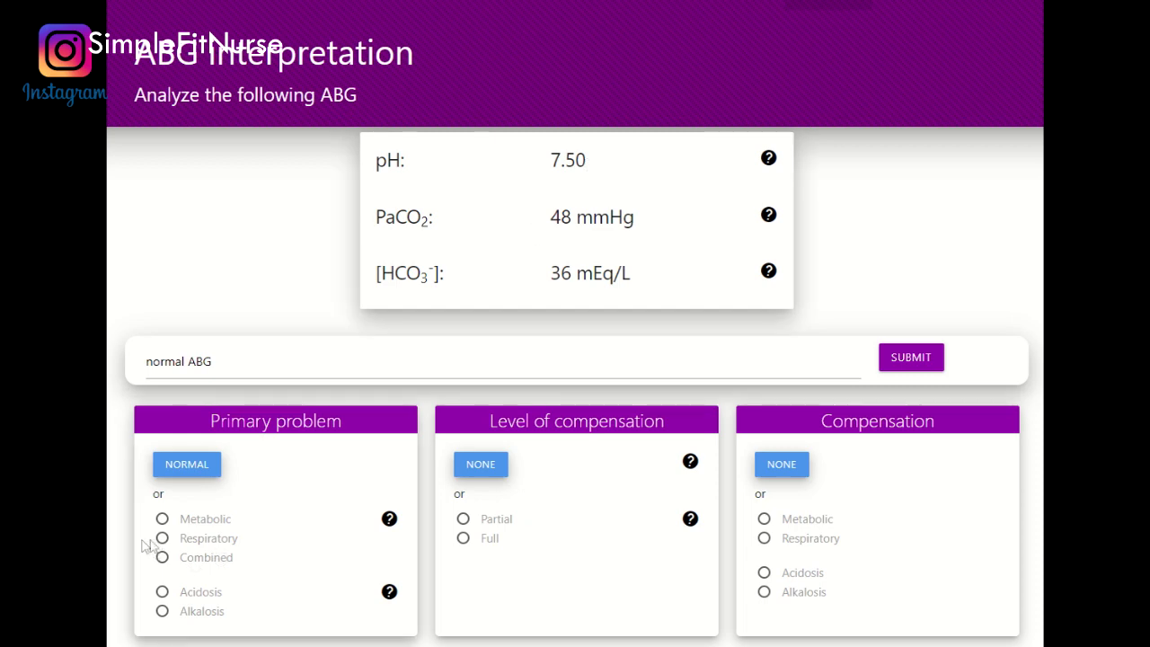
click(163, 611)
click(161, 519)
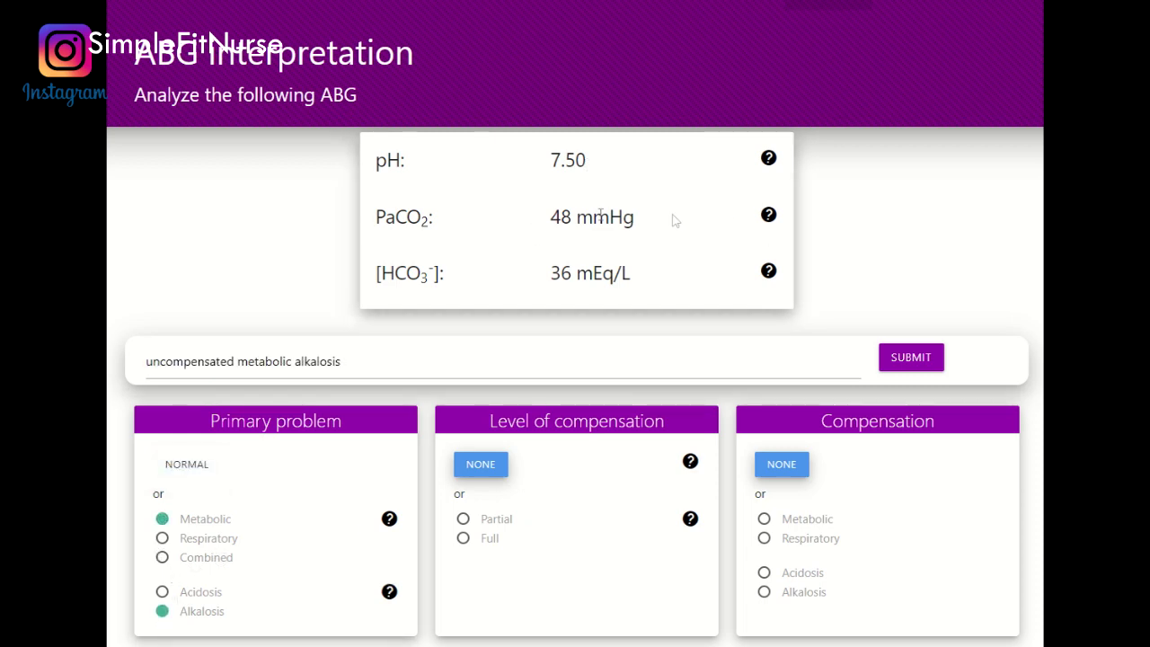
drag(378, 223, 462, 225)
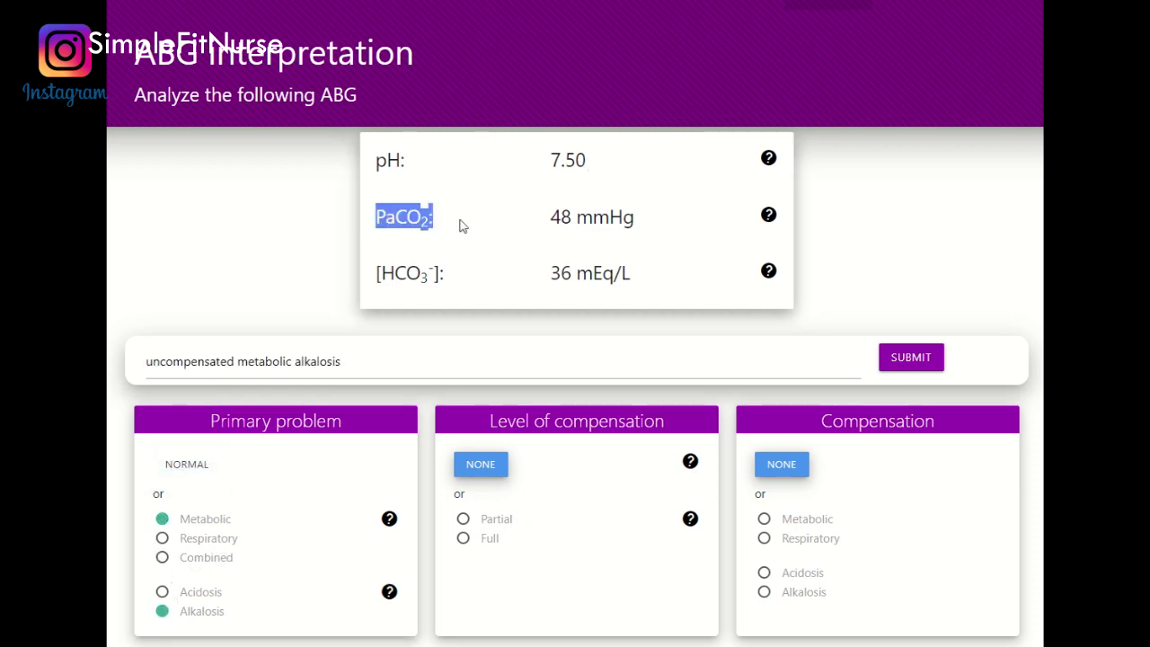
double_click(383, 275)
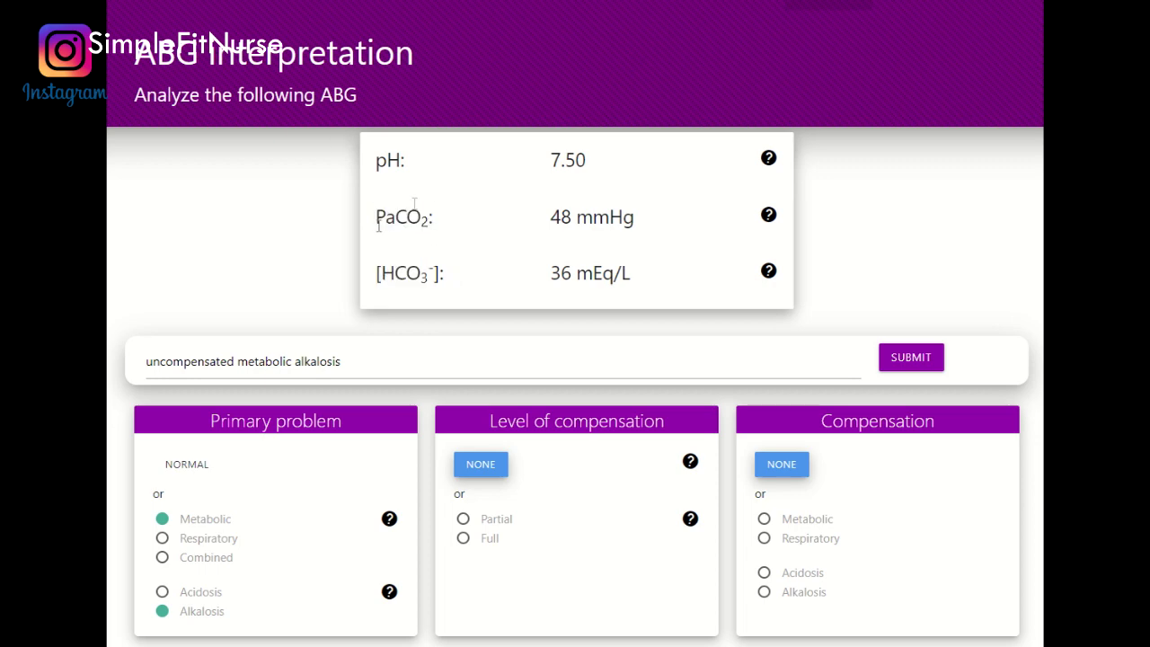
drag(415, 205, 474, 235)
click(589, 217)
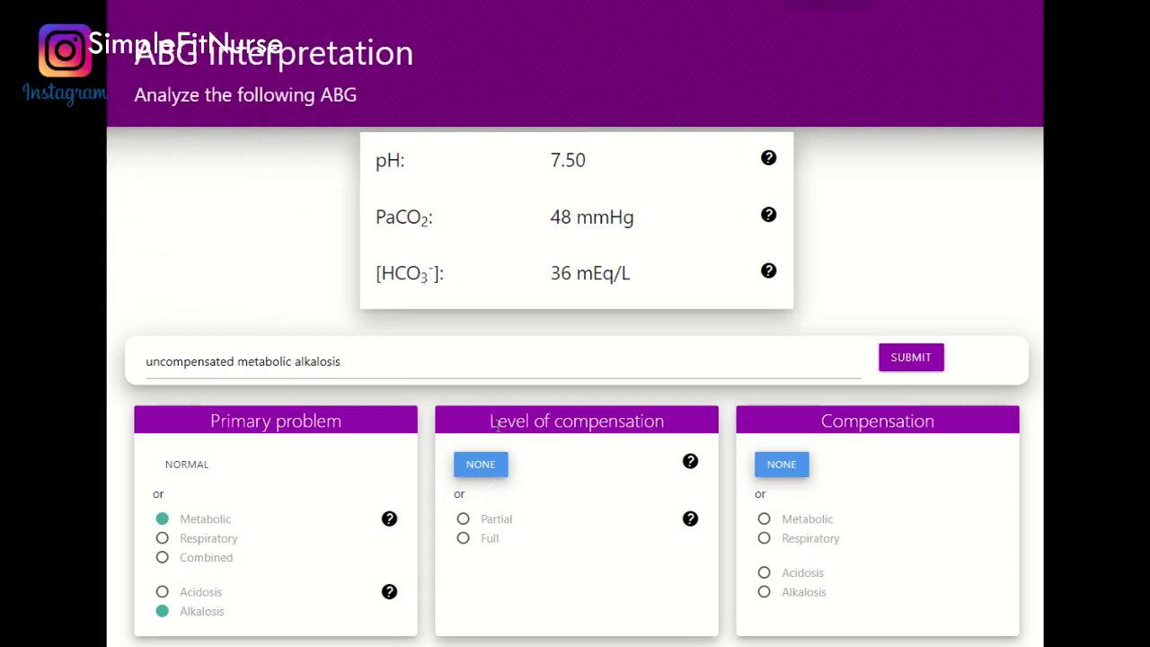
drag(547, 166, 599, 163)
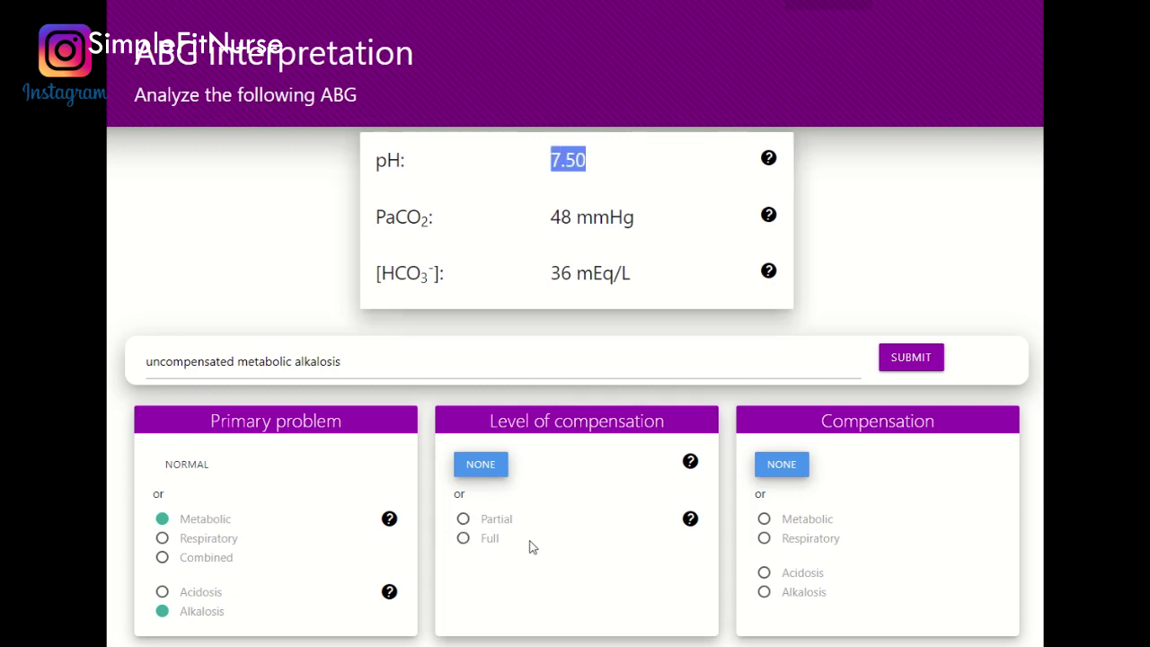
Choose Partial compensation by Respiratory Acidosis and submit the answer for grading
click(467, 521)
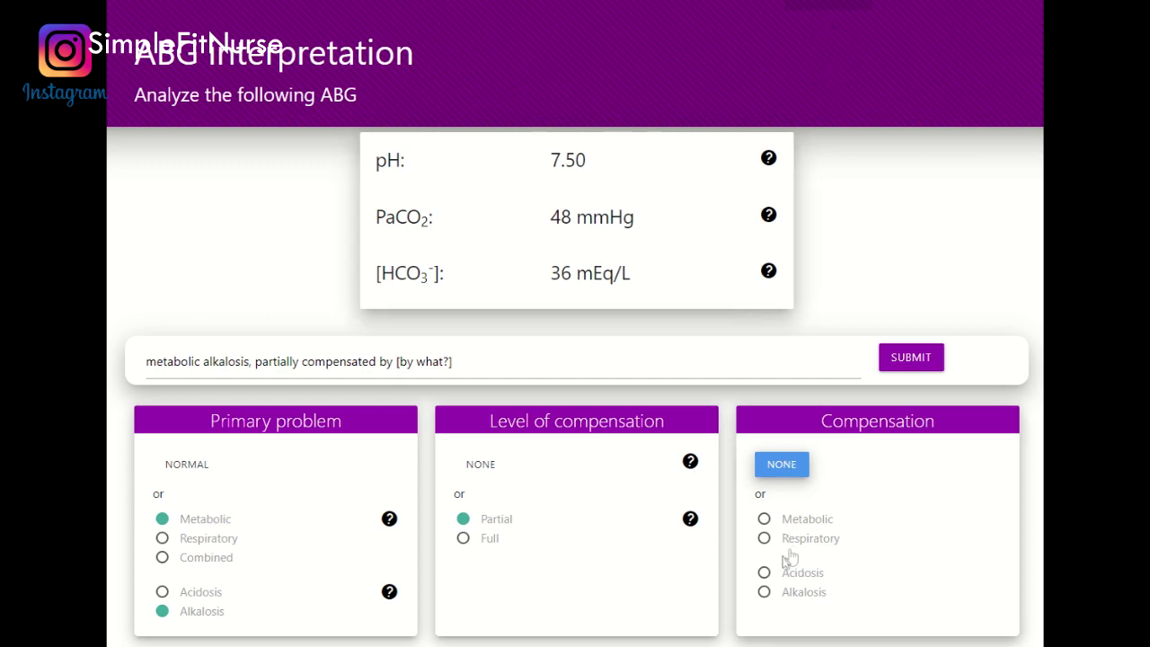
click(764, 538)
click(764, 574)
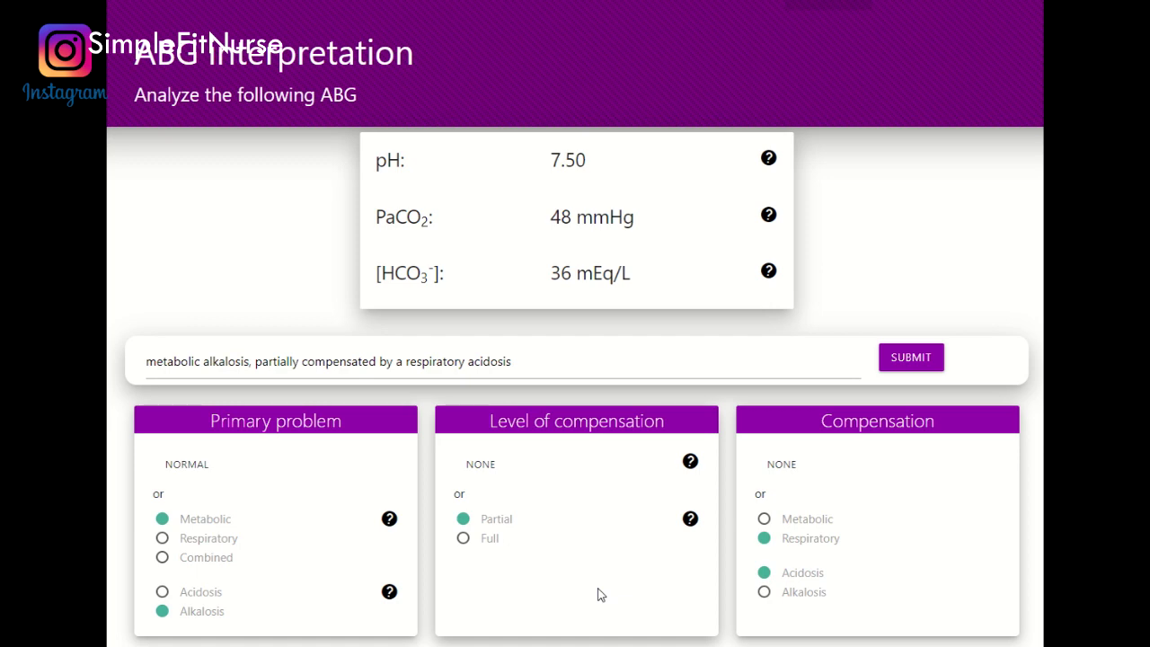
click(925, 357)
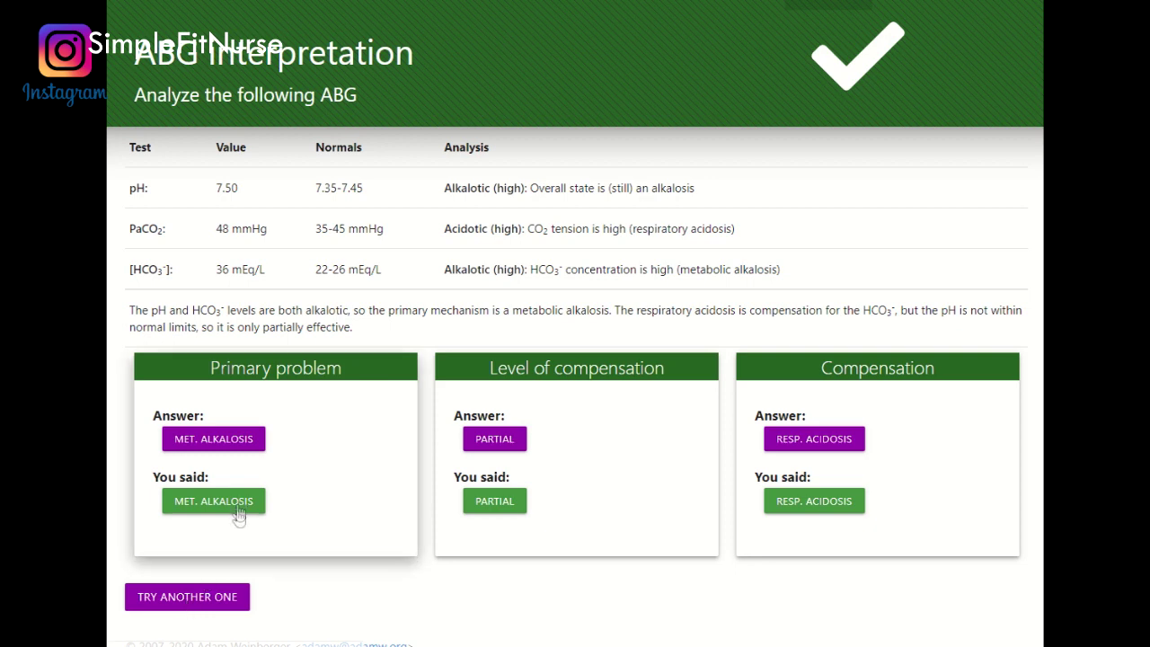
Load the next ABG case (pH 7.33, PaCO2 37 mmHg, HCO3 19 mEq/L)
click(186, 594)
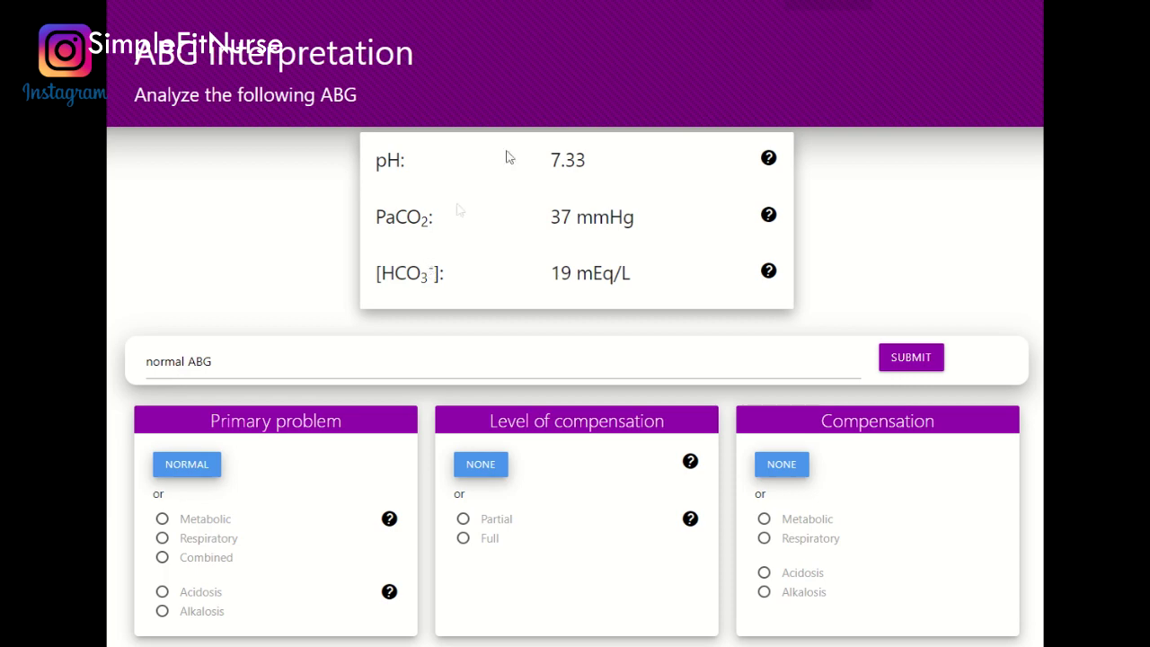
Submit Metabolic Acidosis for the pH 7.33 gas, then load the pH 7.20 case
click(163, 593)
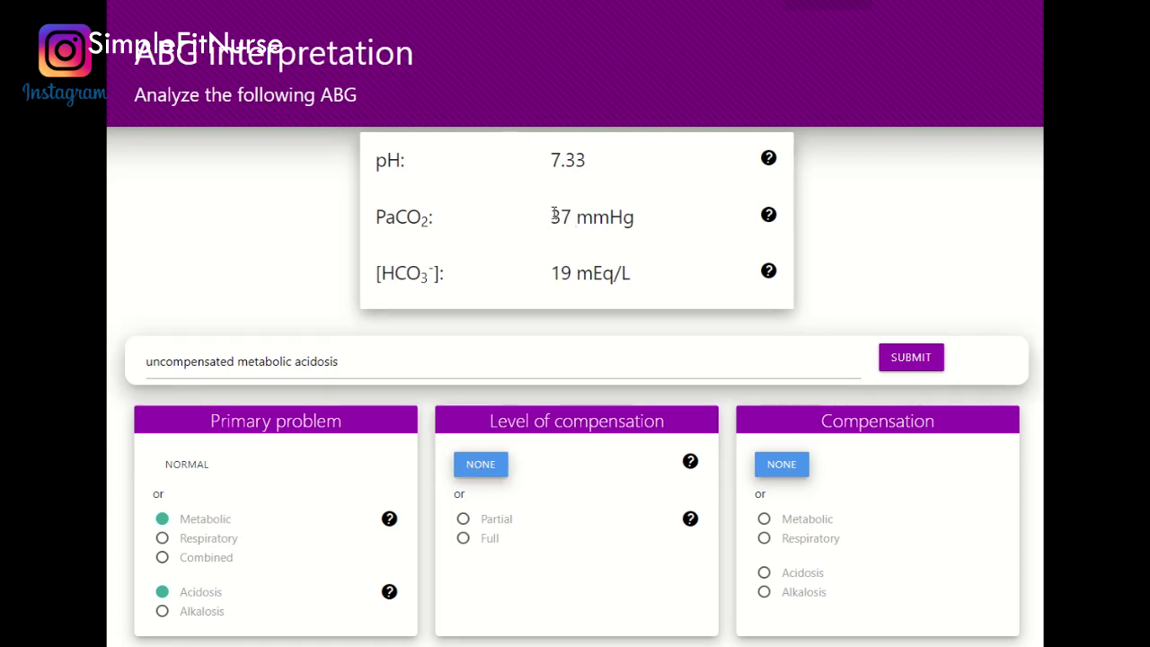
drag(550, 217, 654, 223)
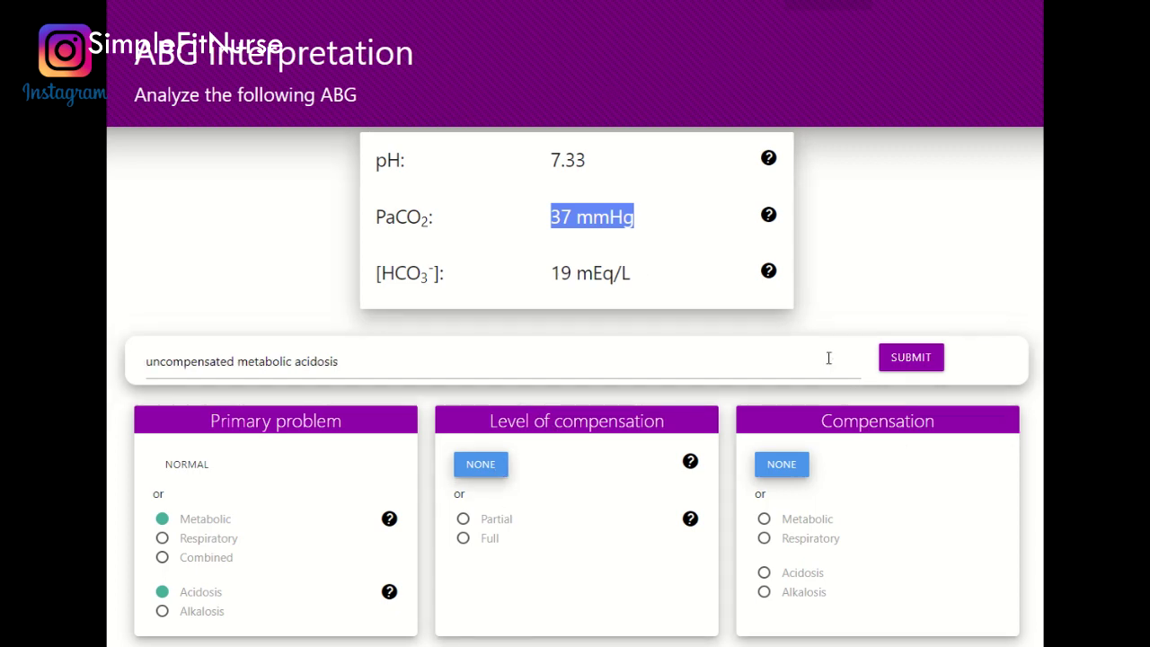
click(934, 372)
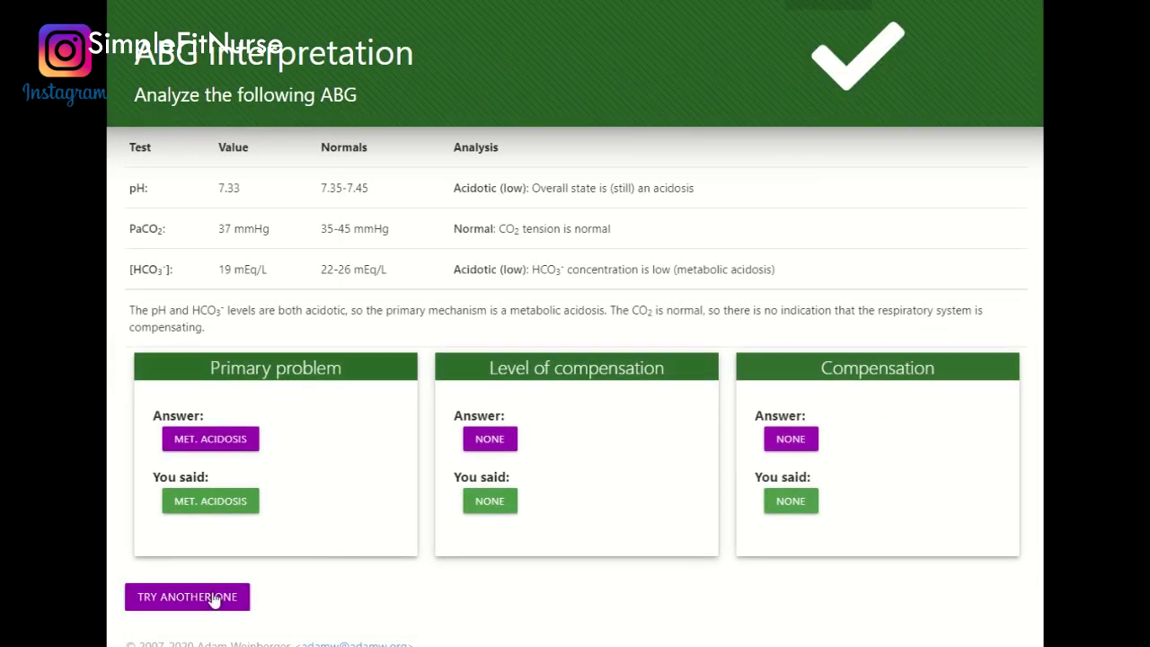
click(206, 597)
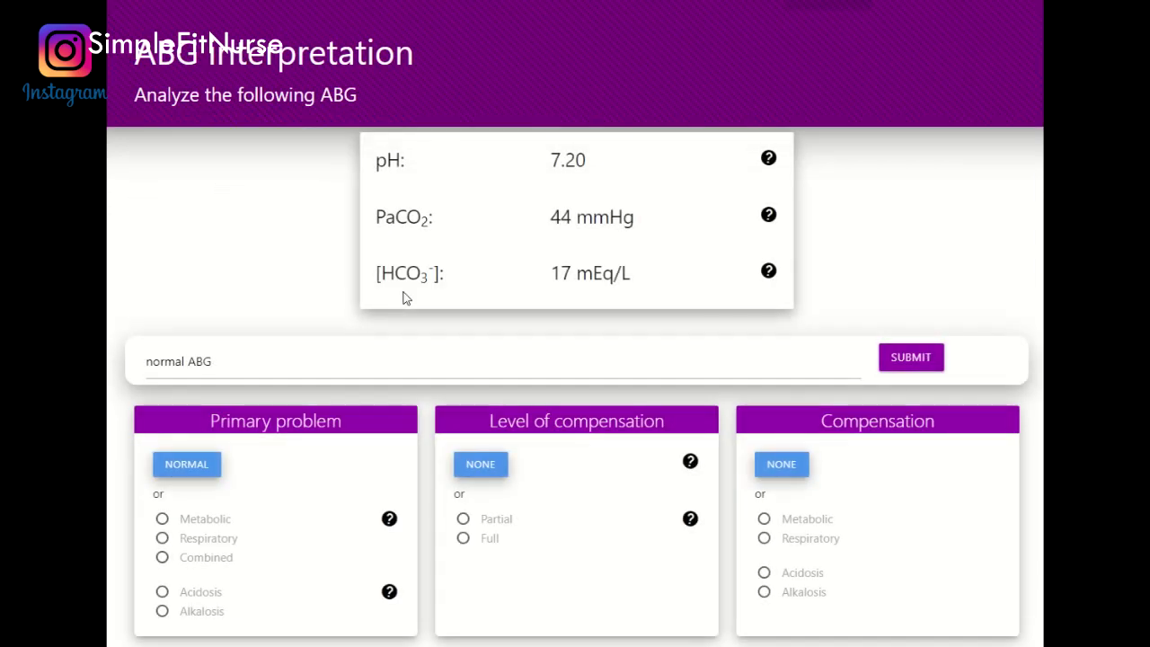
Submit Metabolic Acidosis for the pH 7.20 gas, then load the pH 7.51 case
click(161, 590)
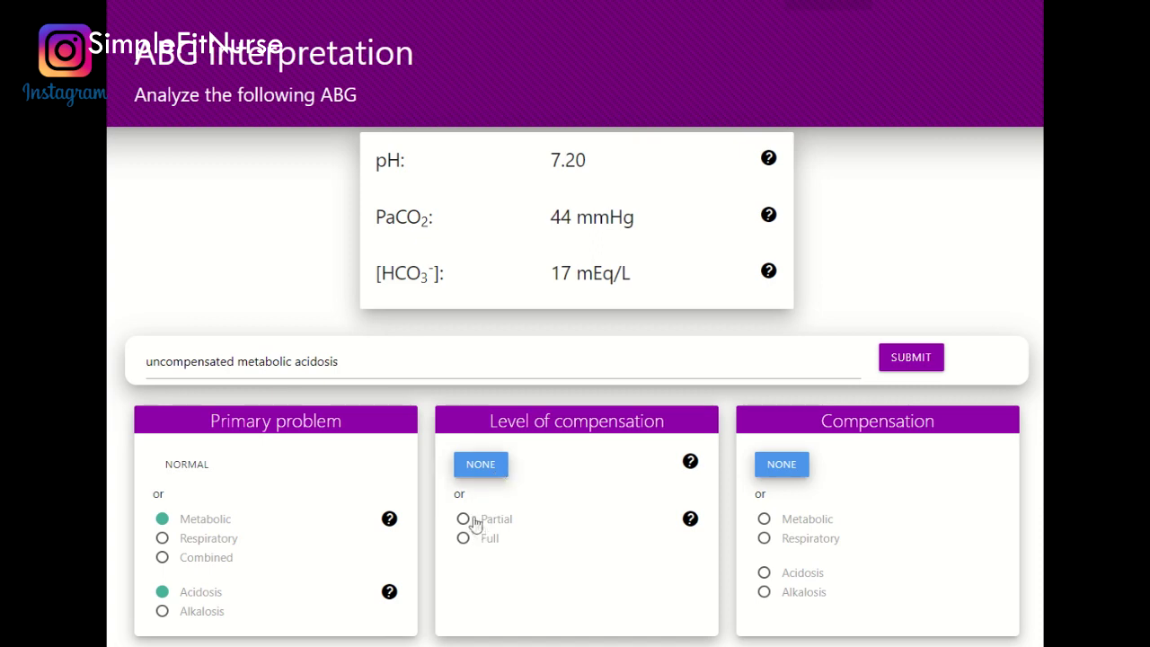
click(935, 365)
click(188, 595)
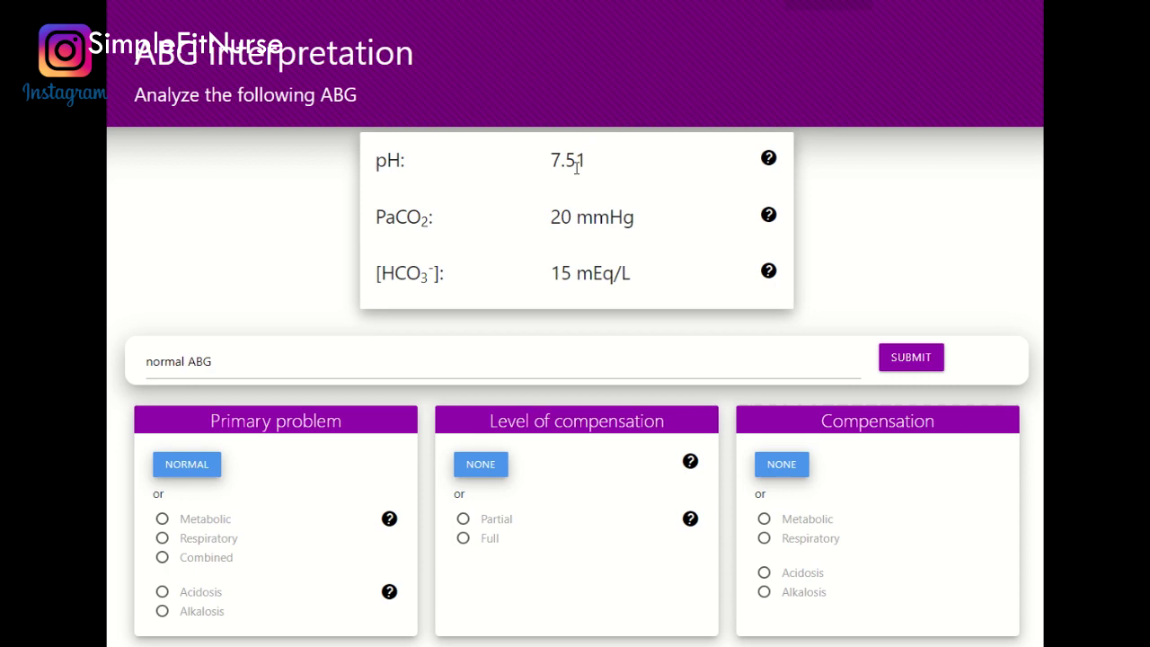
Set the pH 7.51 gas's primary problem to Respiratory Alkalosis after checking the HCO3 row
click(162, 611)
click(163, 518)
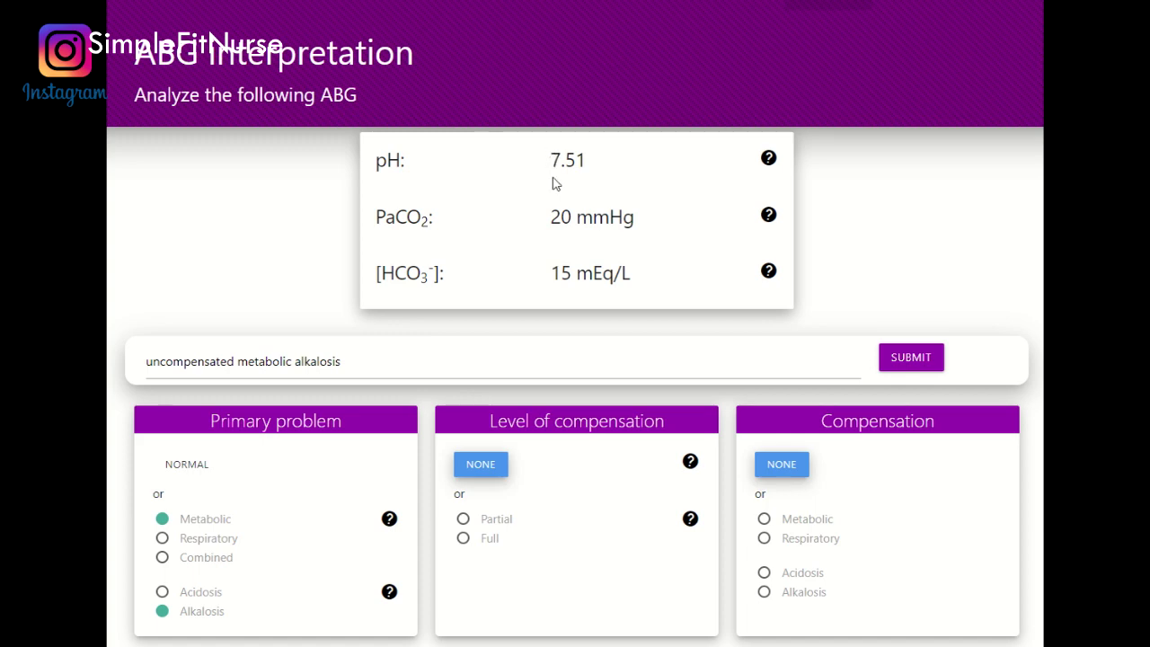
click(185, 538)
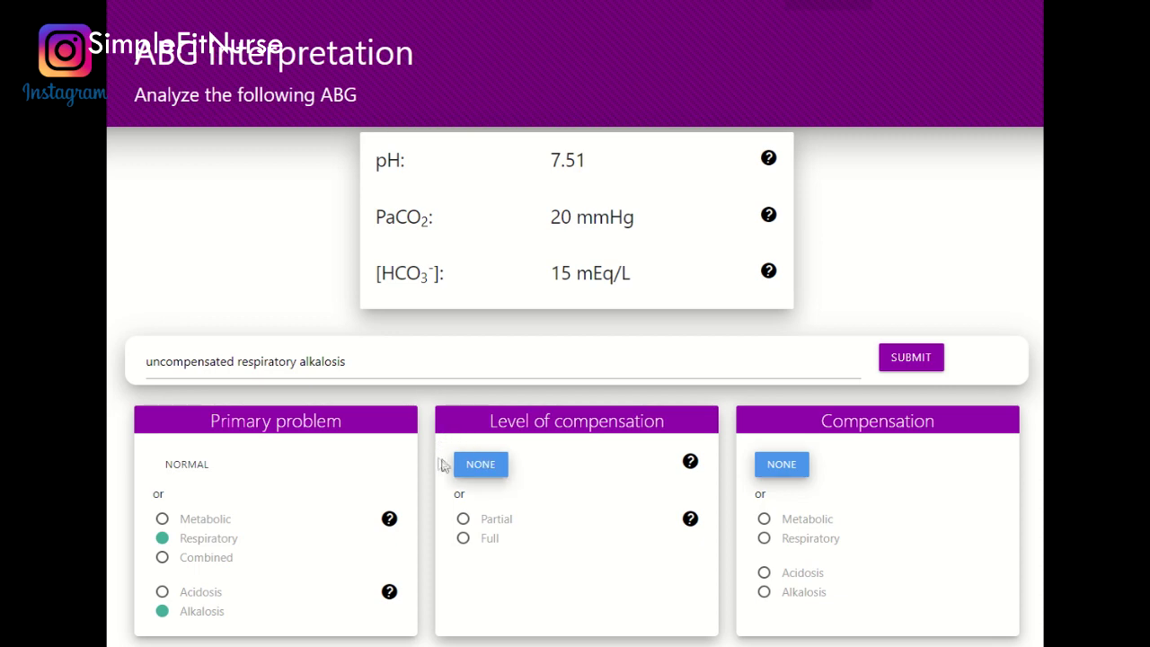
drag(661, 279, 364, 280)
click(357, 286)
triple_click(368, 281)
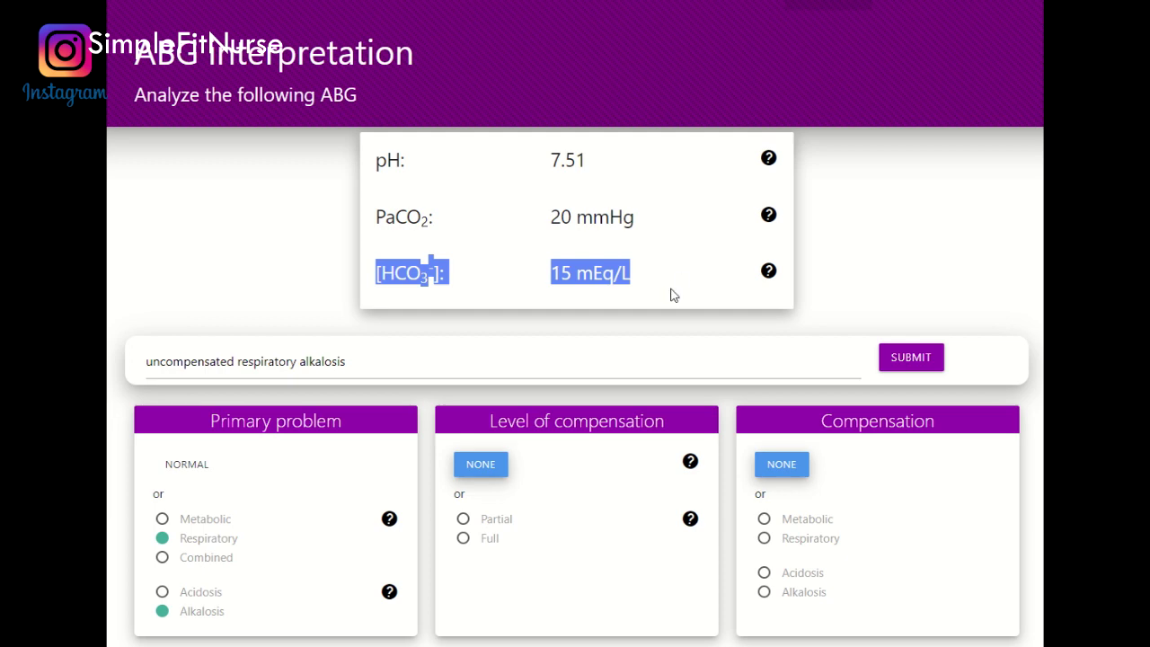
Add Partial Metabolic Acidosis compensation, submit, then load the pH 7.38 case
click(489, 521)
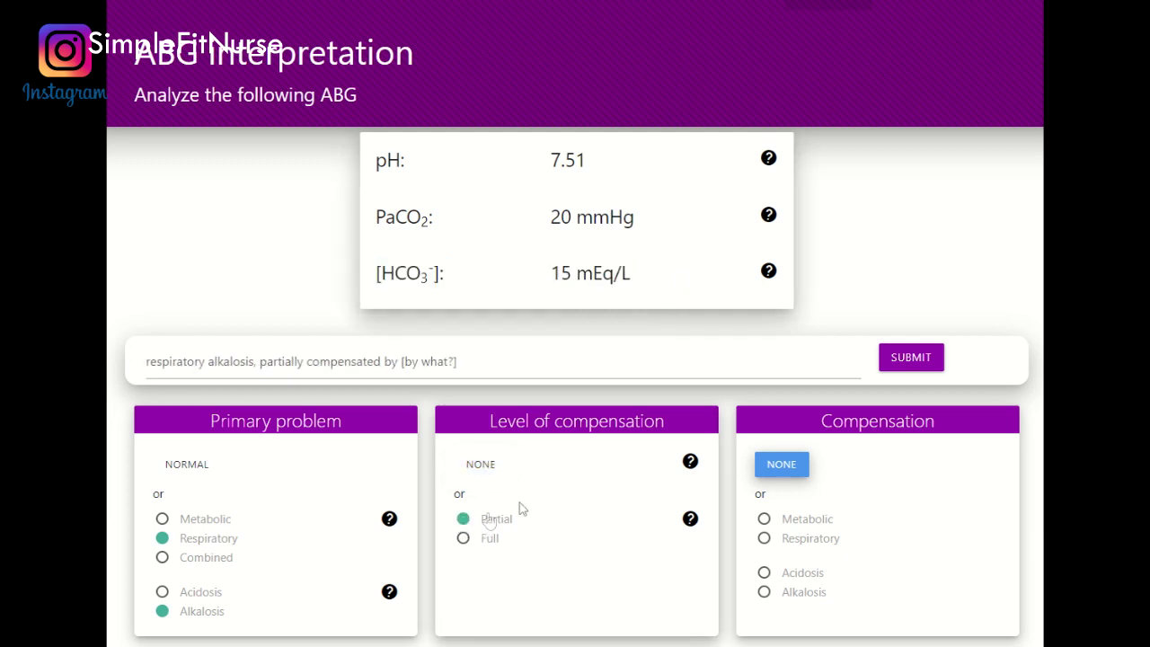
click(812, 524)
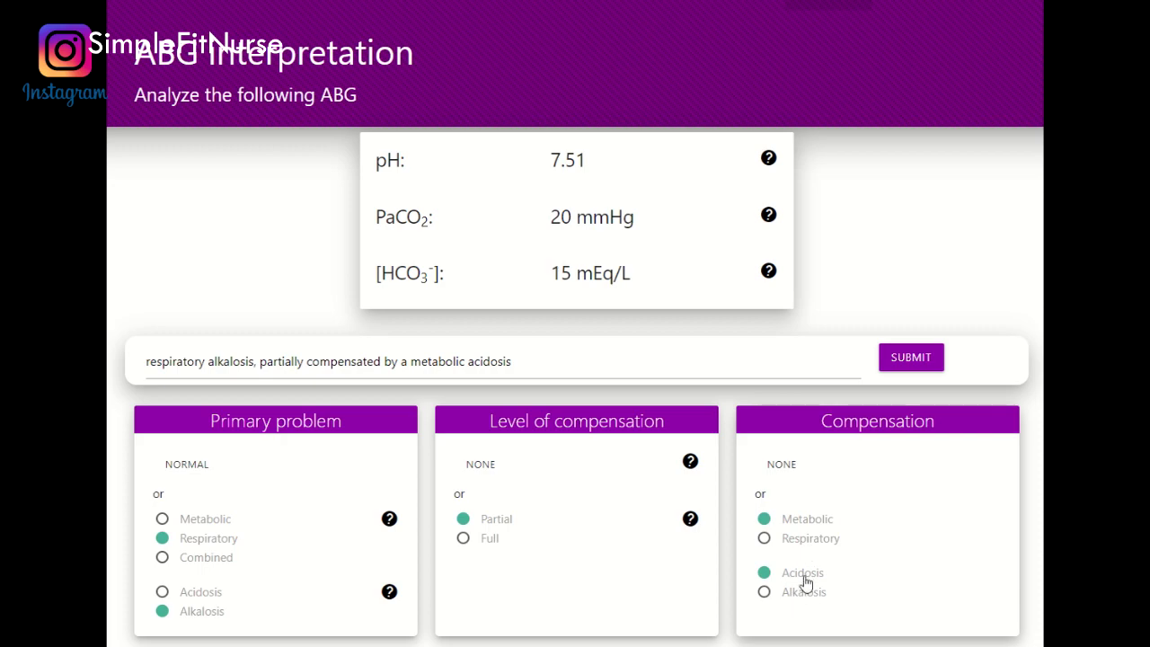
click(903, 363)
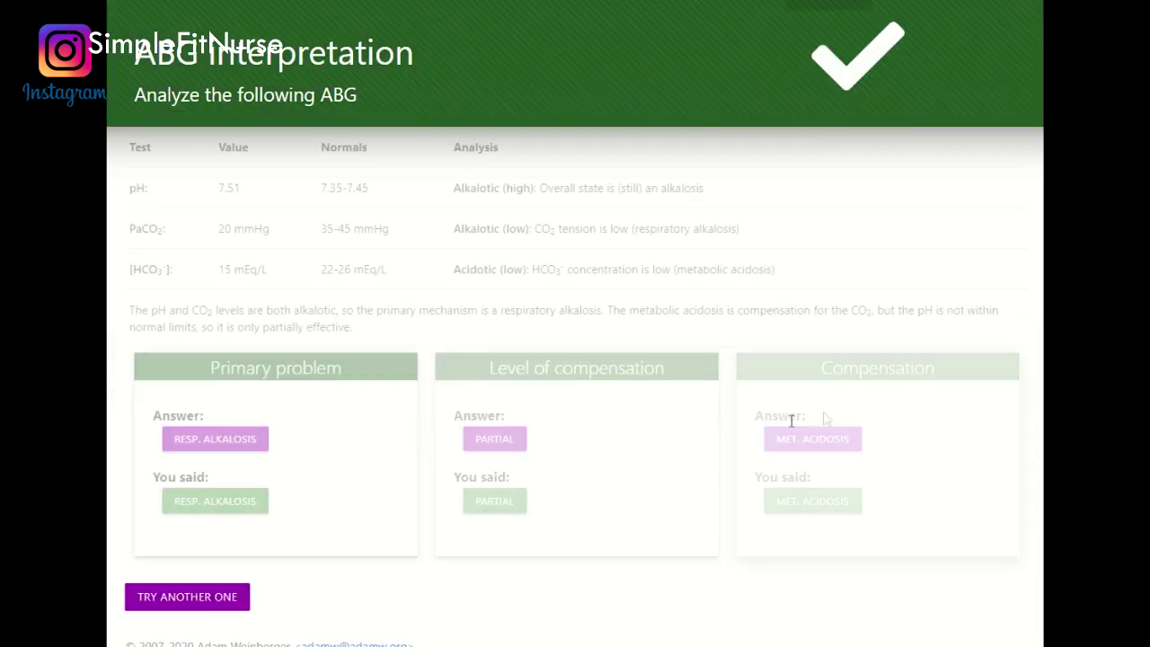
click(205, 597)
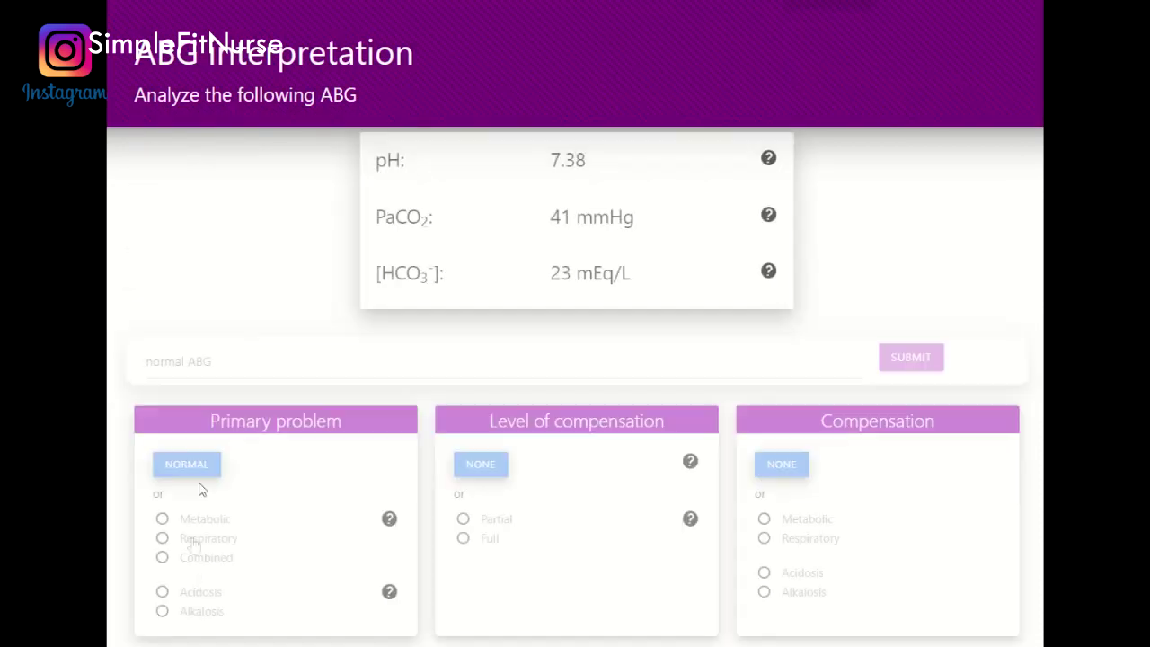
Keep the pH 7.38 gas Normal, set compensation level to Full, and submit
drag(548, 158, 646, 180)
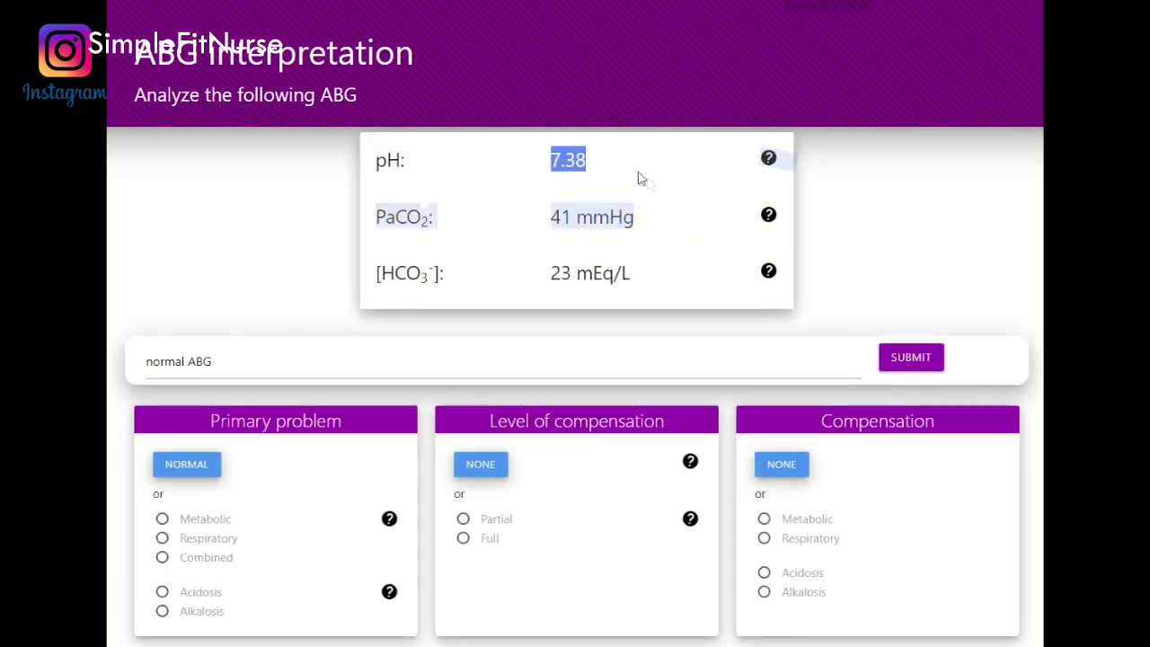
click(462, 537)
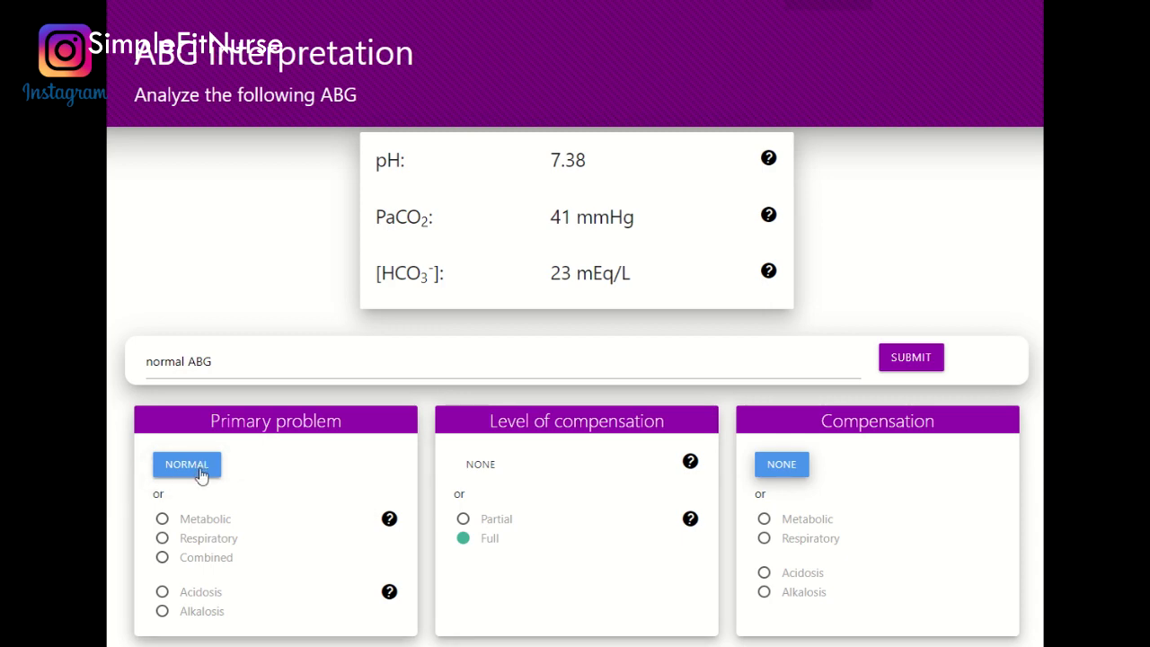
click(927, 359)
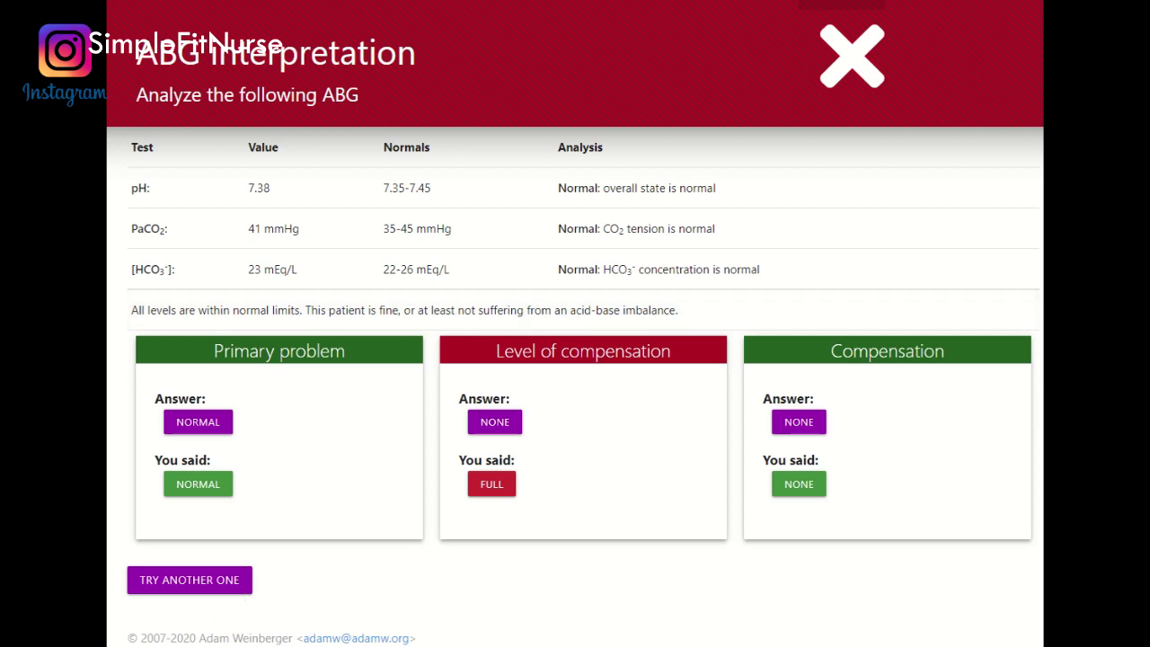
Load the next ABG case (pH 7.42, PaCO2 28 mmHg, HCO3 18 mEq/L)
click(192, 584)
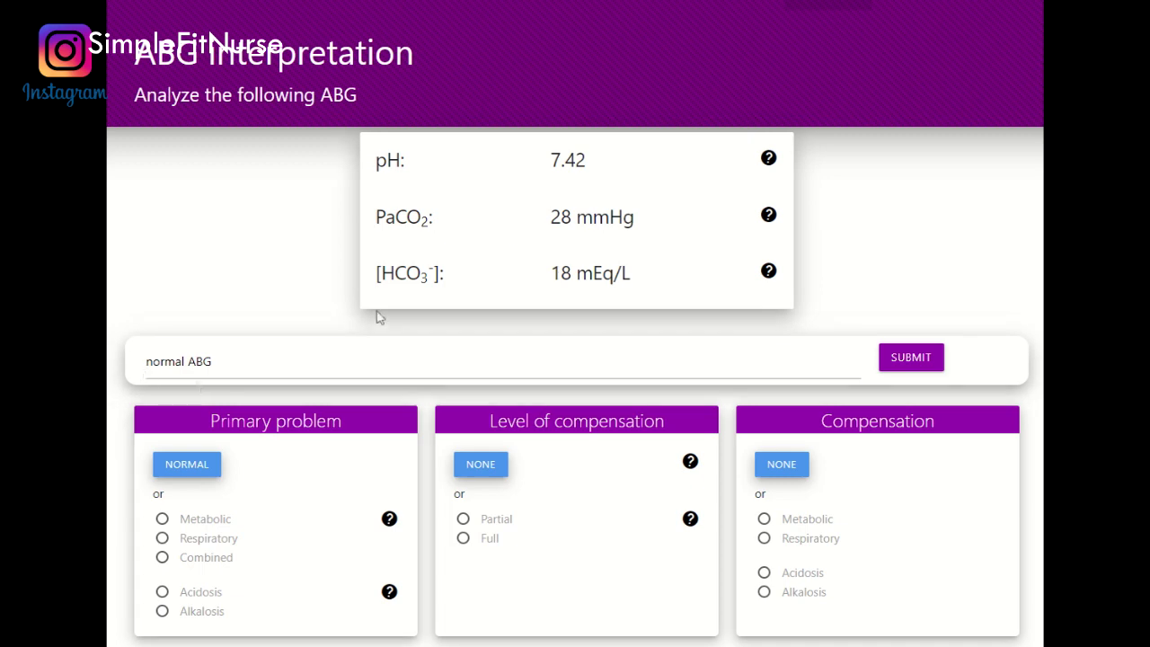
Submit Respiratory Alkalosis with Partial Metabolic Acidosis compensation for the pH 7.42 gas
drag(550, 160, 636, 161)
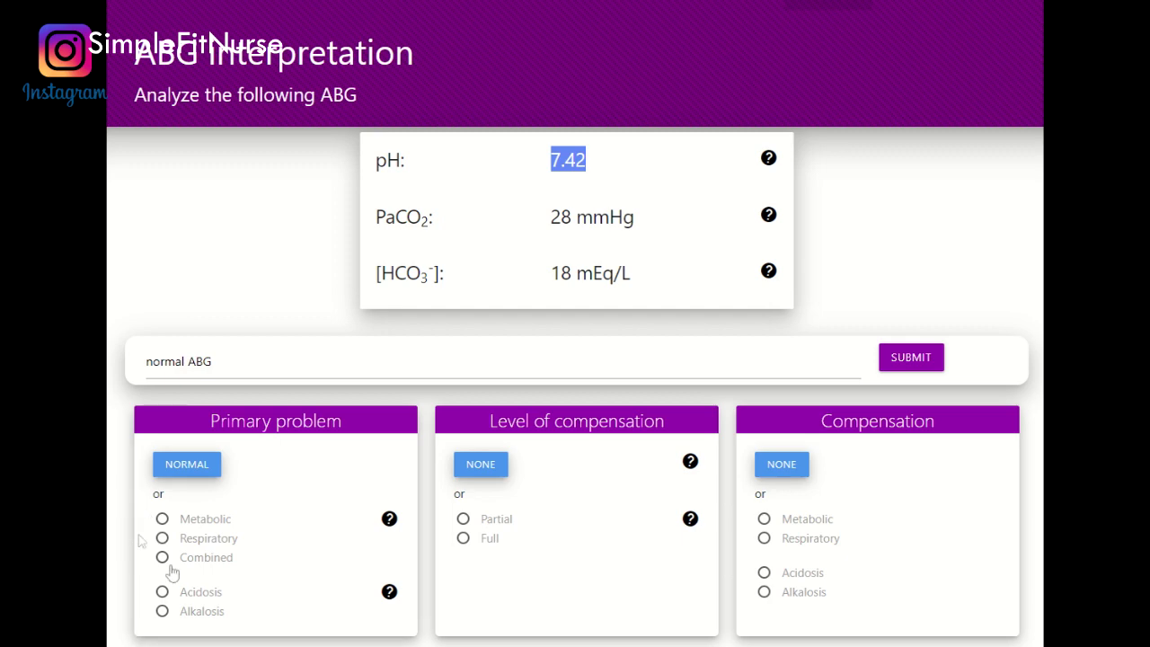
click(162, 611)
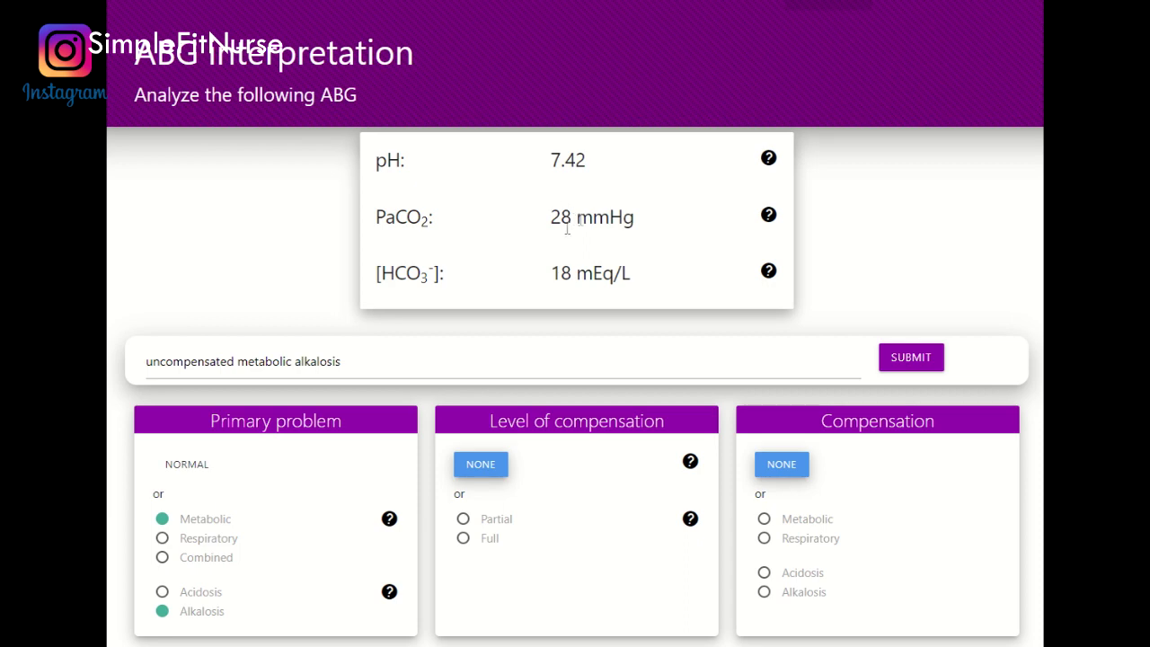
click(162, 539)
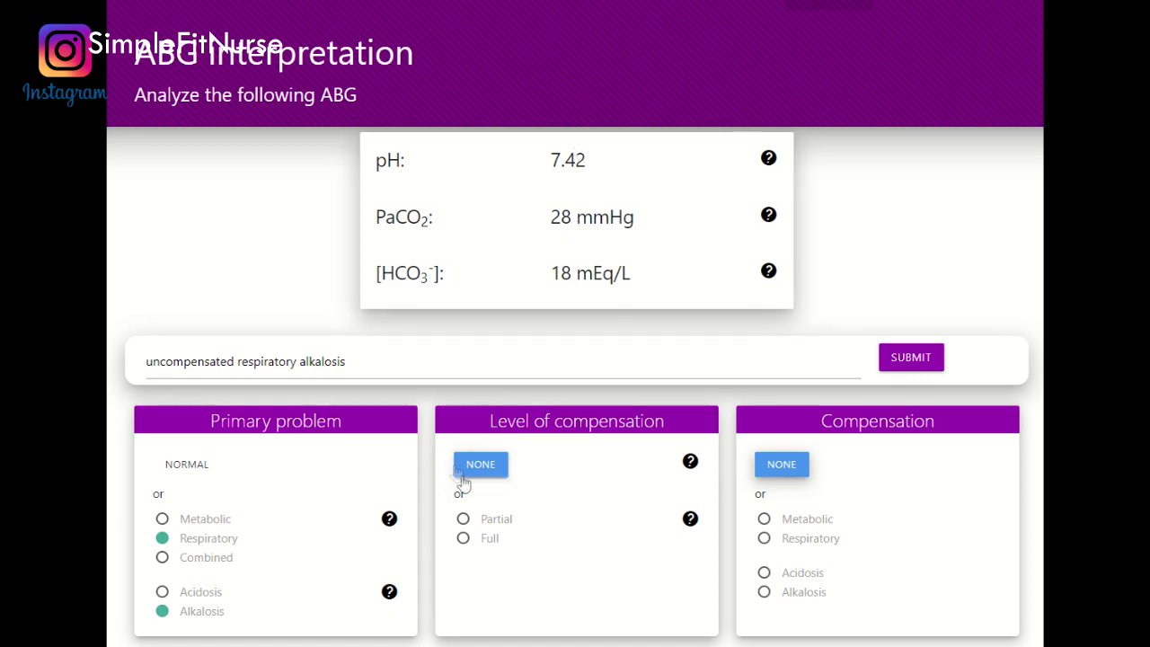
click(470, 526)
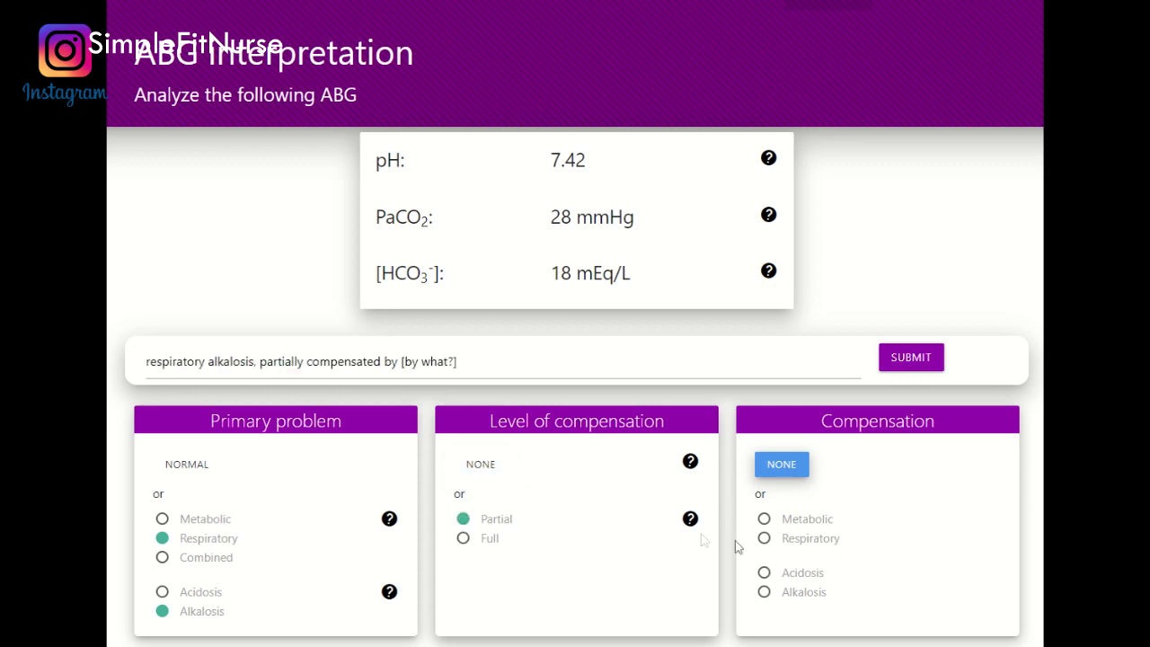
click(765, 521)
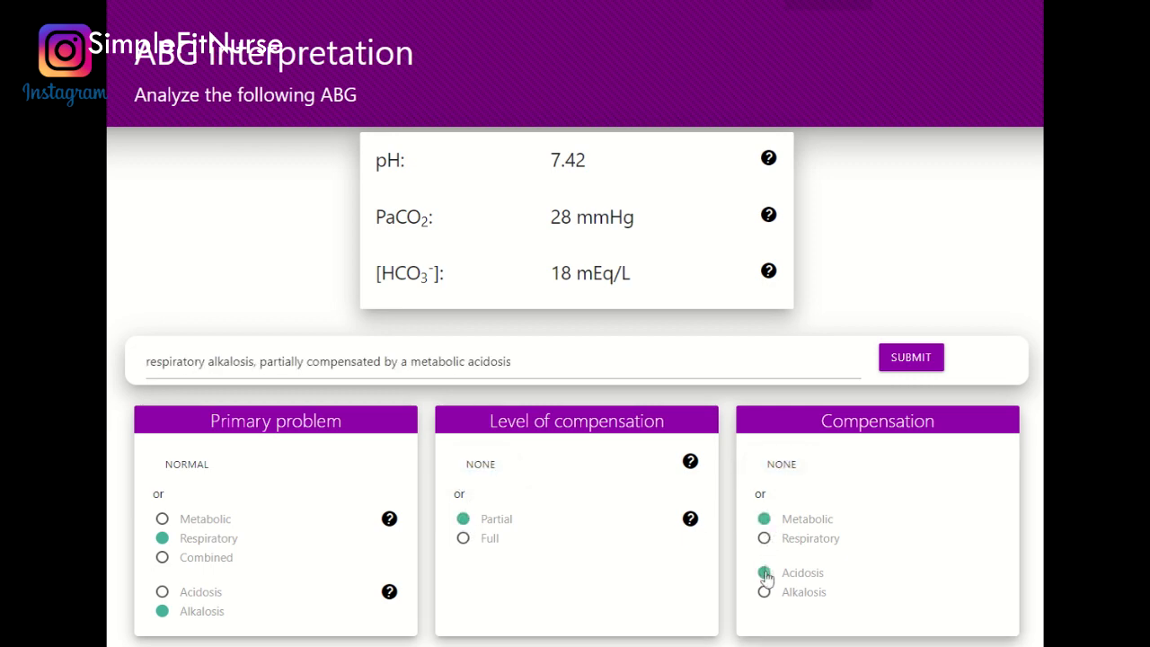
click(910, 357)
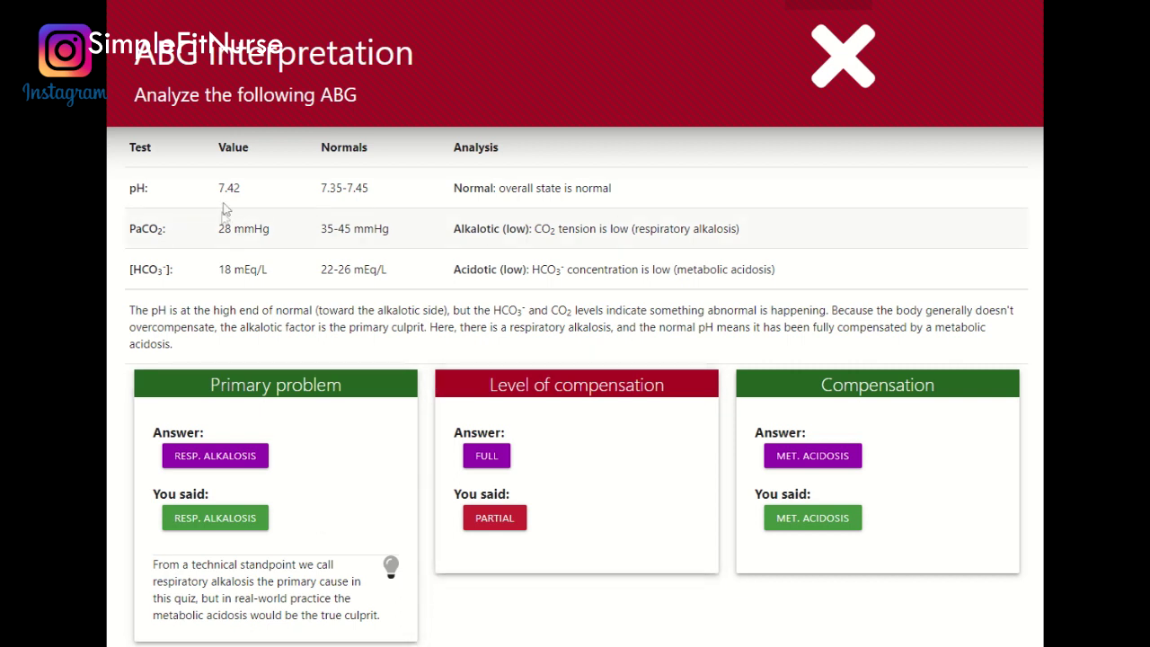
Review the red results table for the pH 7.42 case, highlighting the pH value
drag(214, 192, 250, 195)
drag(506, 432, 501, 435)
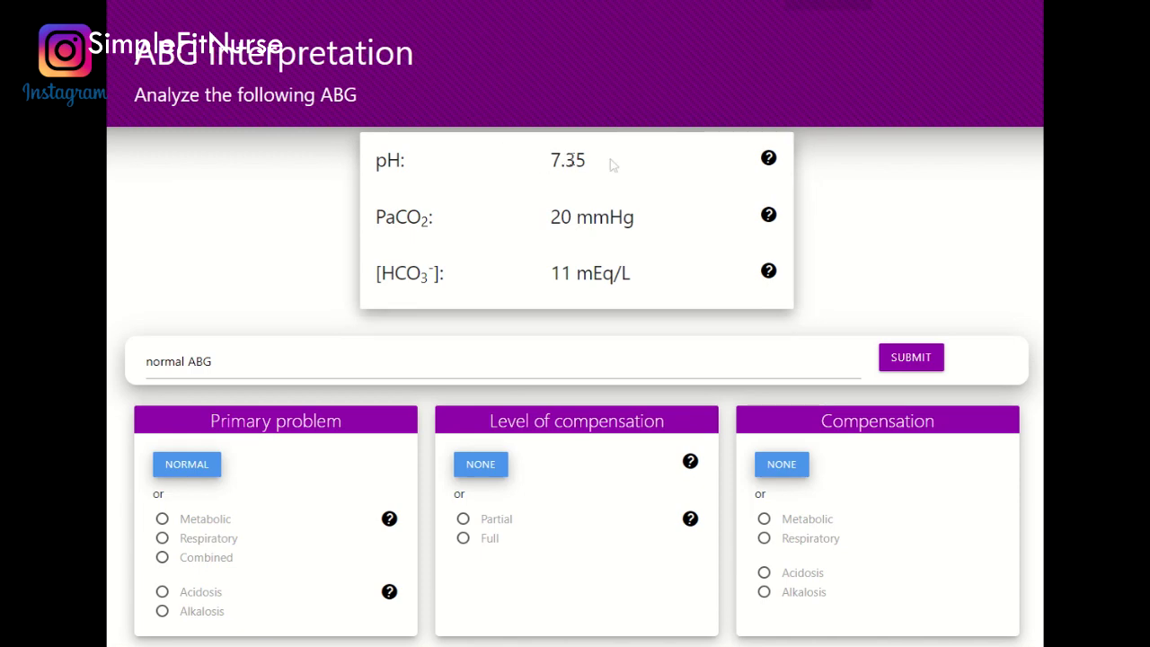
Set full compensation and metabolic acidosis as the primary problem, checking the PaCO2 and HCO3 rows
click(485, 539)
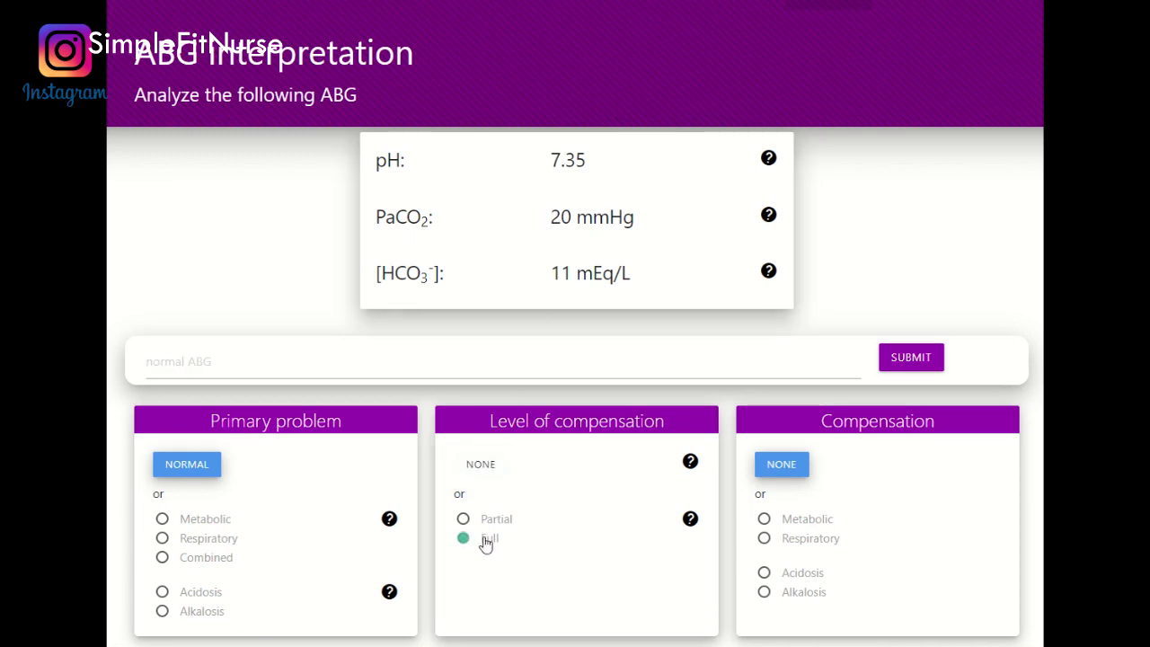
click(200, 594)
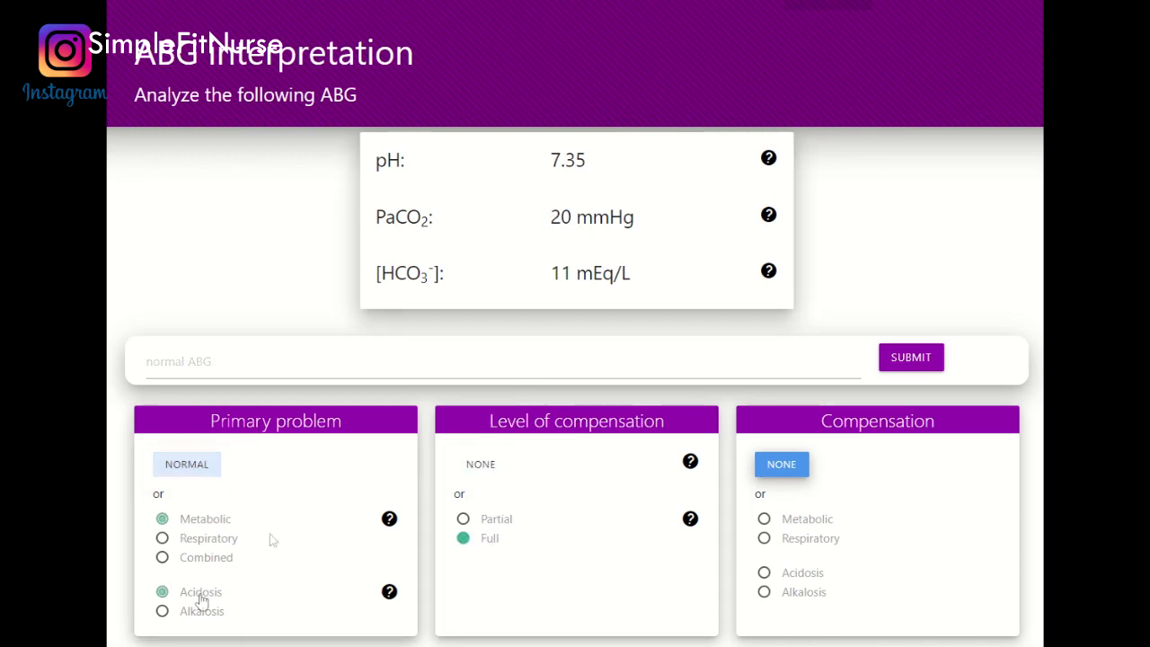
drag(368, 214, 664, 209)
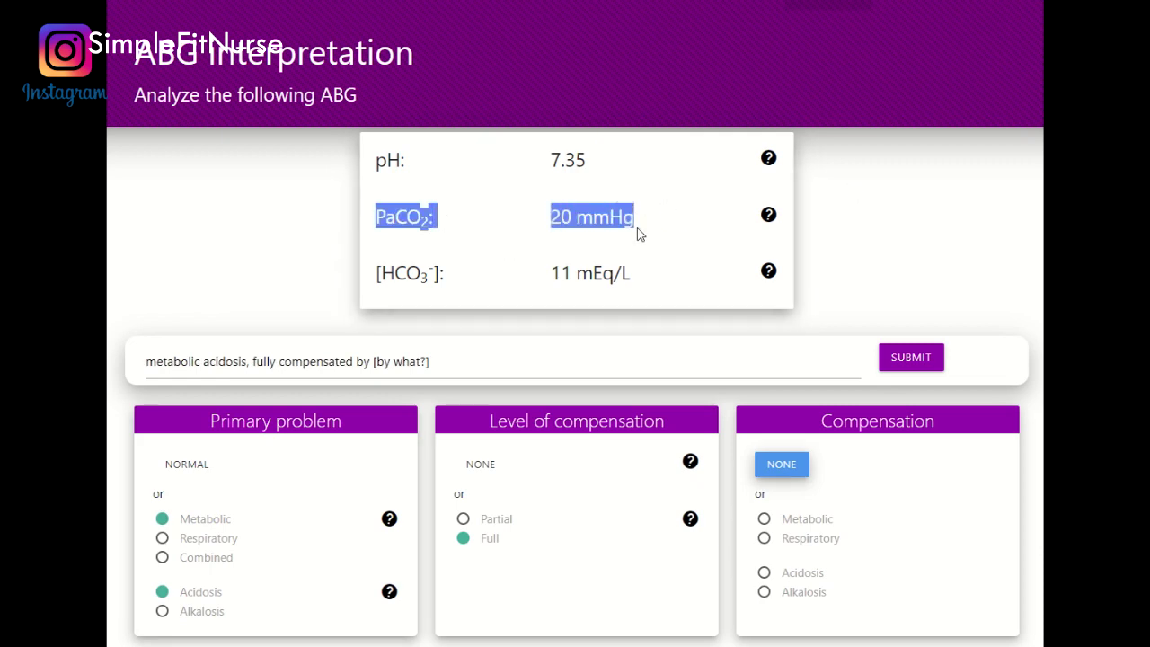
drag(364, 272, 660, 279)
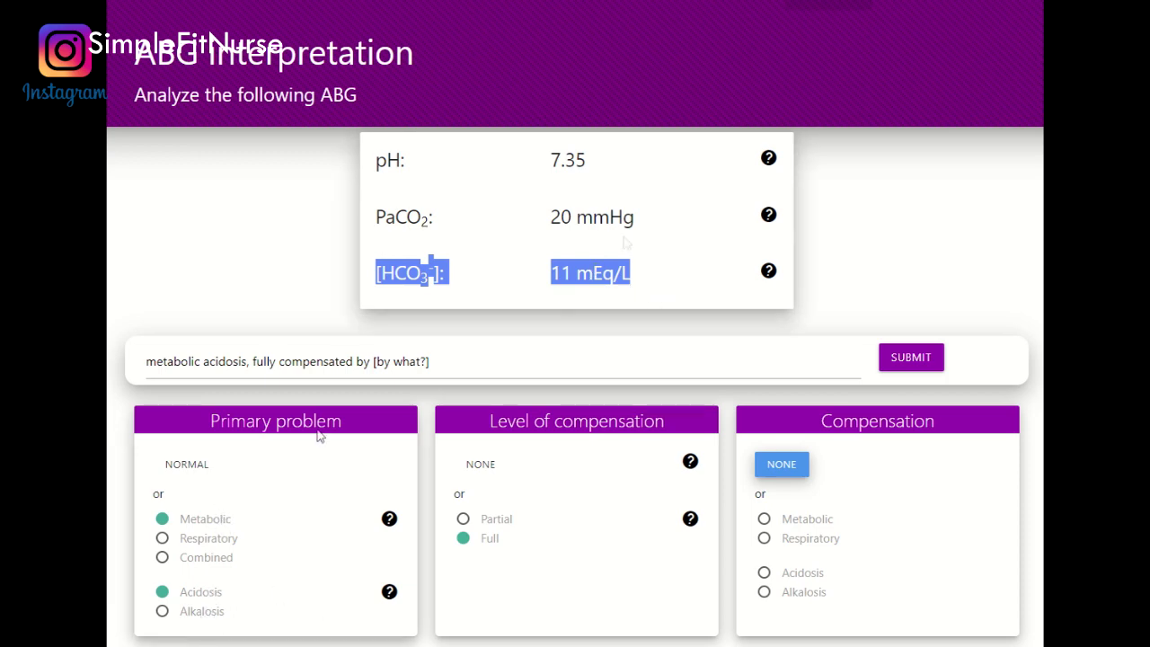
click(548, 215)
drag(547, 215, 643, 225)
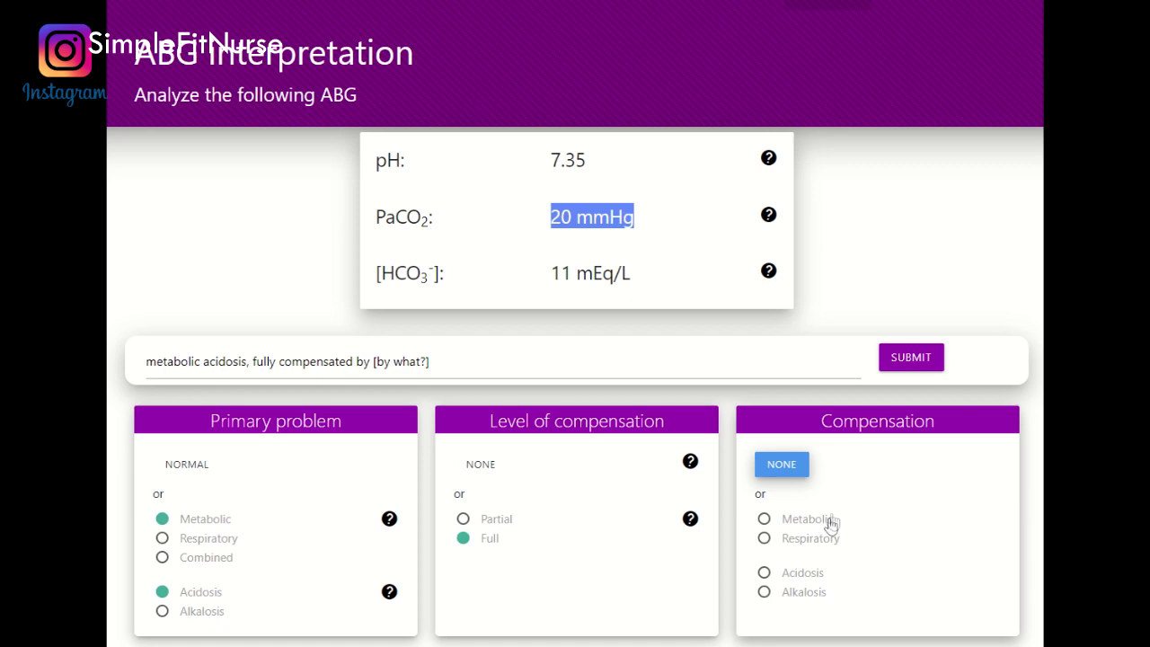
Set the compensation type to respiratory alkalosis
click(803, 538)
click(802, 572)
click(809, 593)
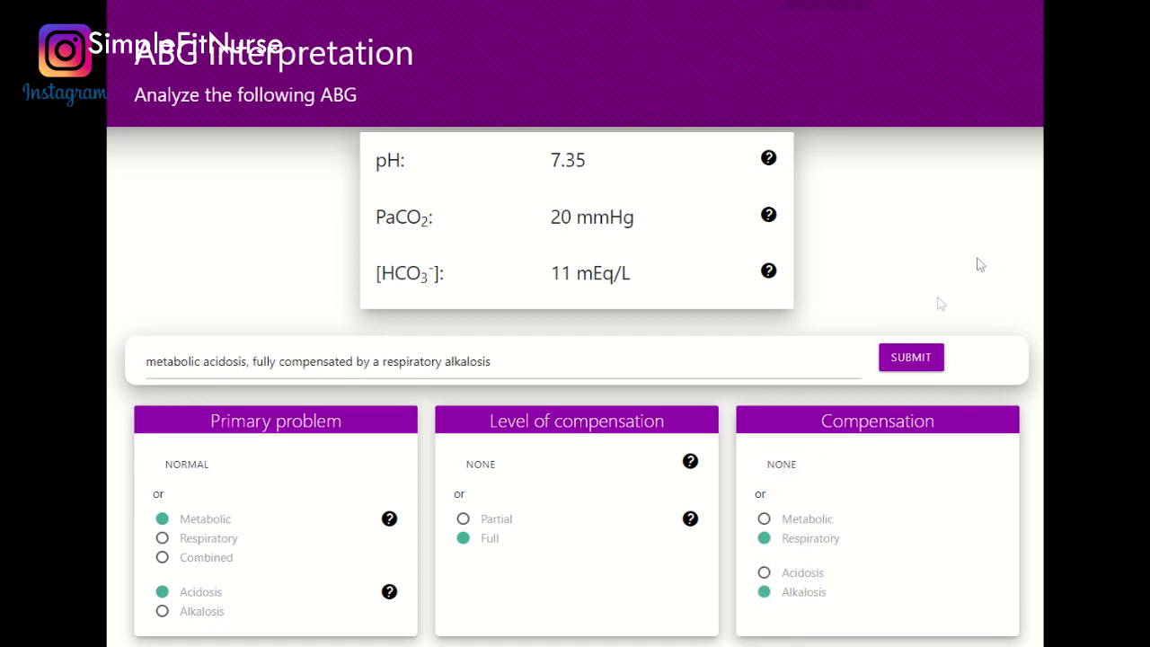
Submit the pH 7.35 answer for grading and load a new ABG problem
click(910, 357)
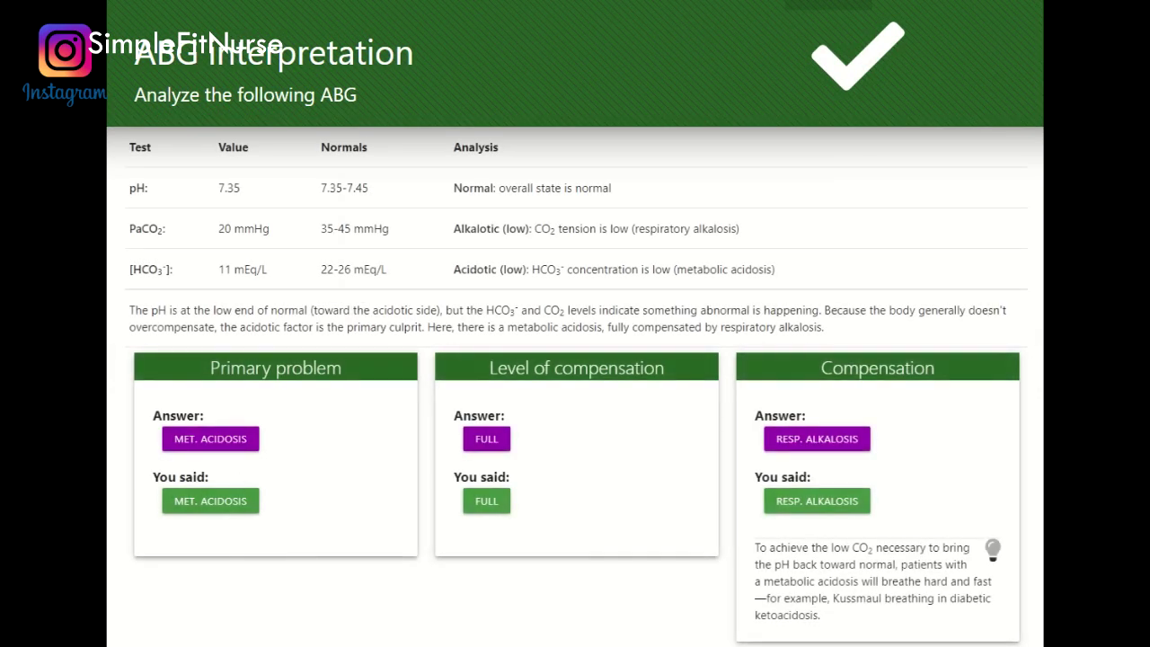
scroll(264, 559, down, 1)
drag(135, 604, 216, 600)
click(216, 600)
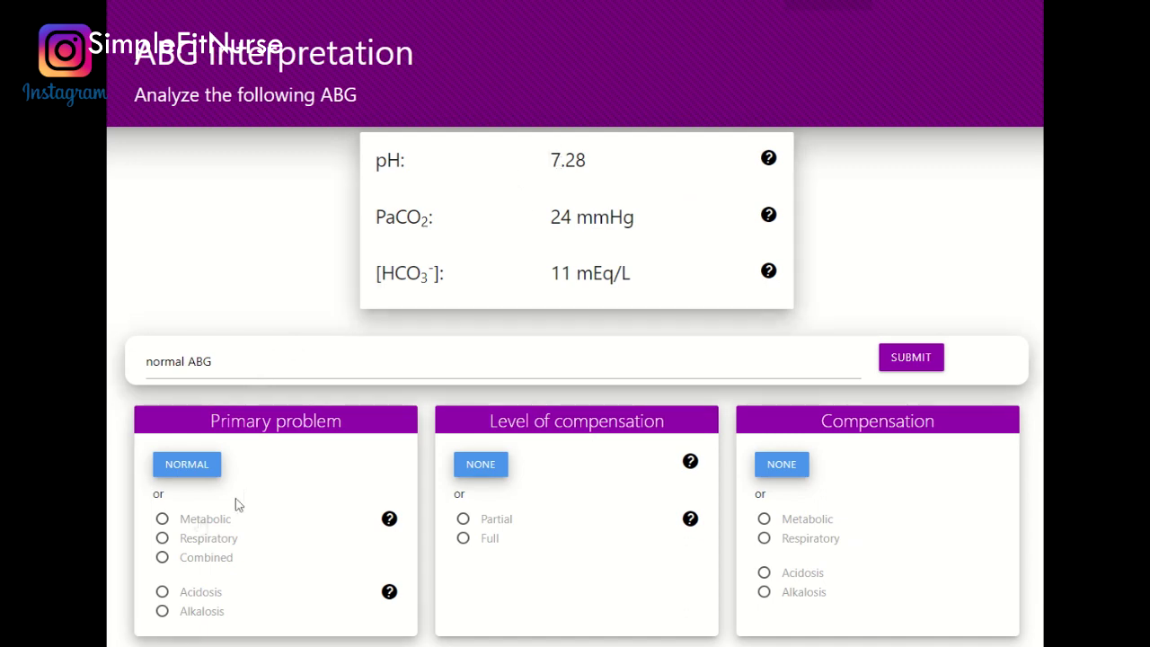
Mark the pH 7.28 case's primary problem as metabolic acidosis, checking the 24 mmHg PaCO2 and HCO3
click(162, 593)
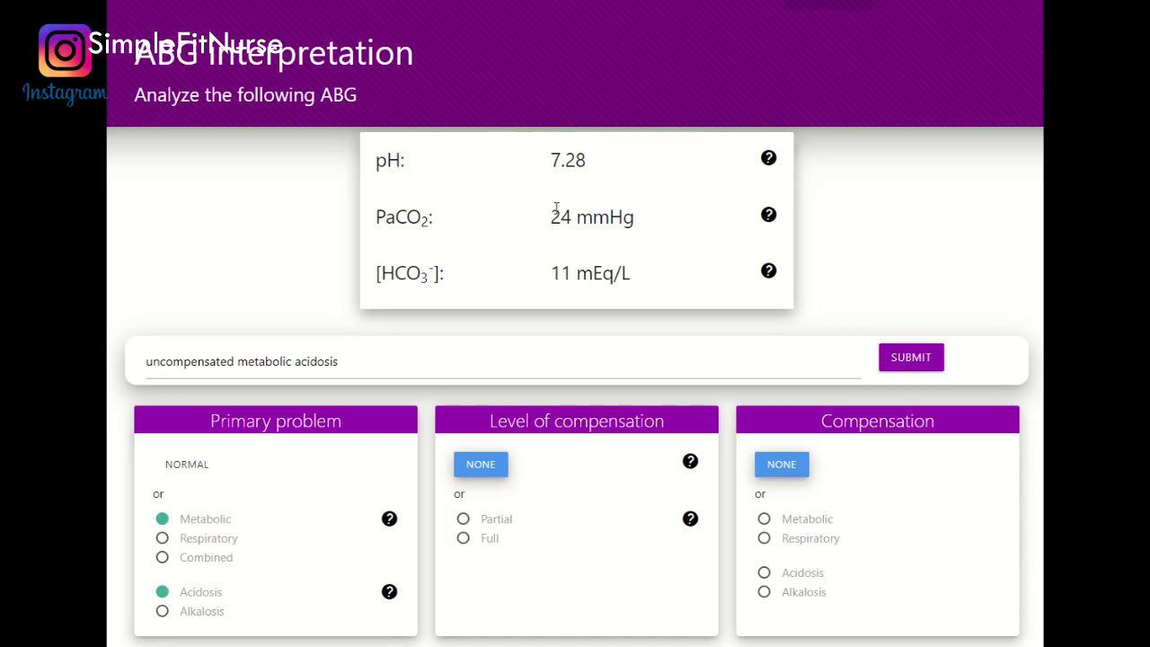
drag(554, 216, 658, 237)
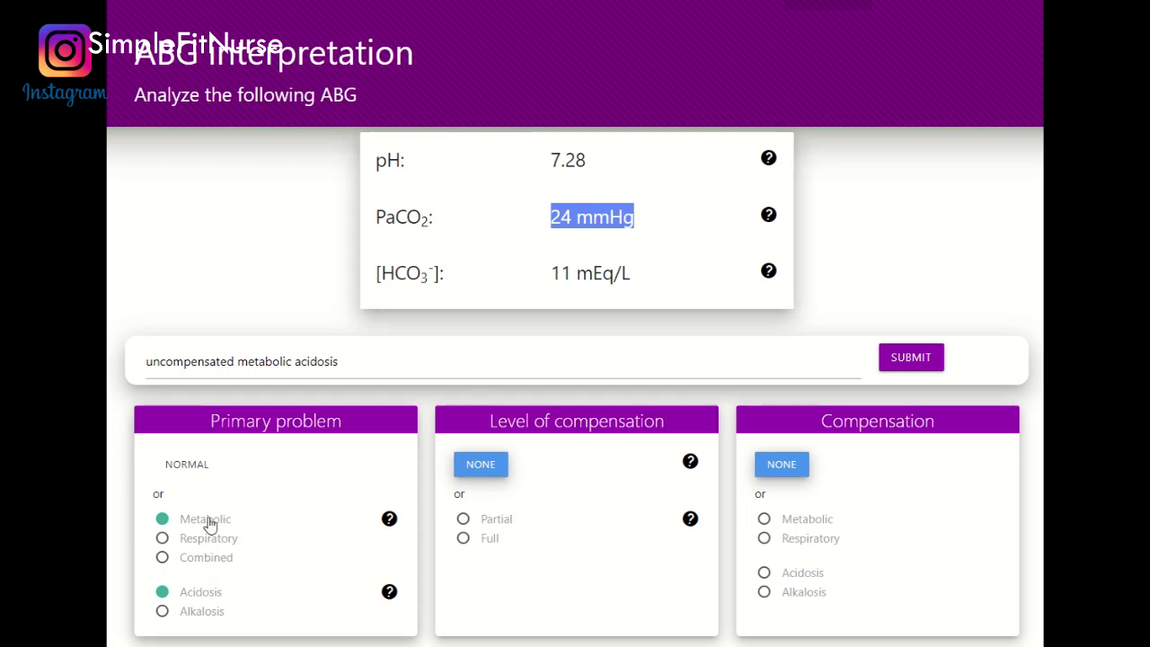
drag(731, 264, 631, 265)
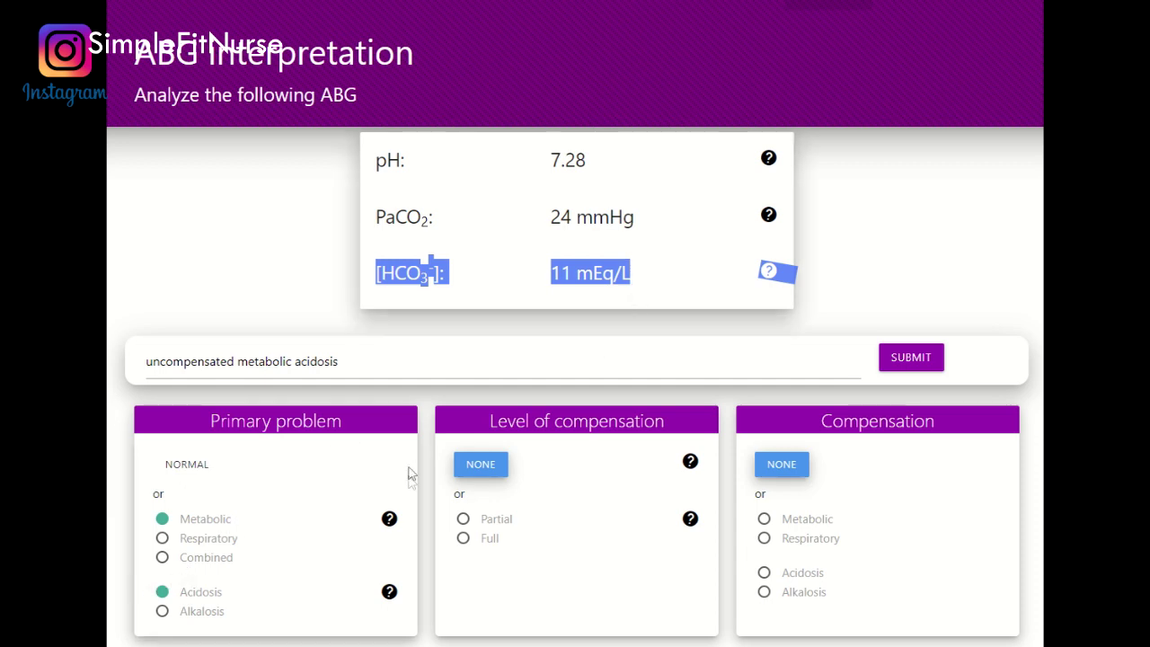
drag(549, 217, 642, 228)
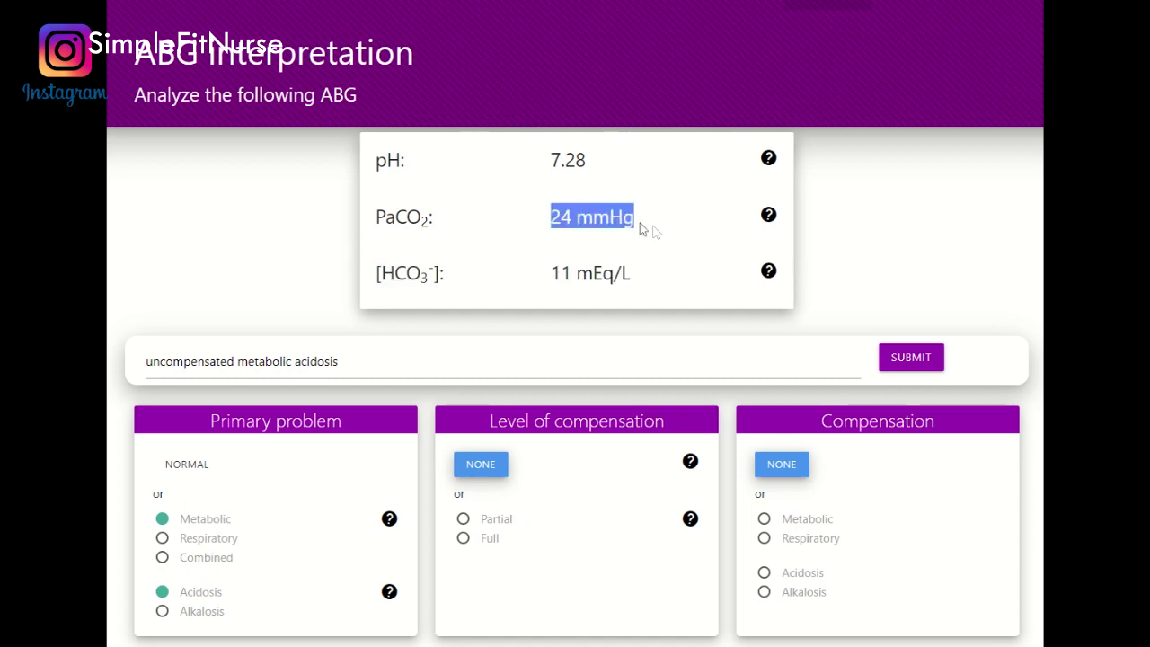
click(524, 202)
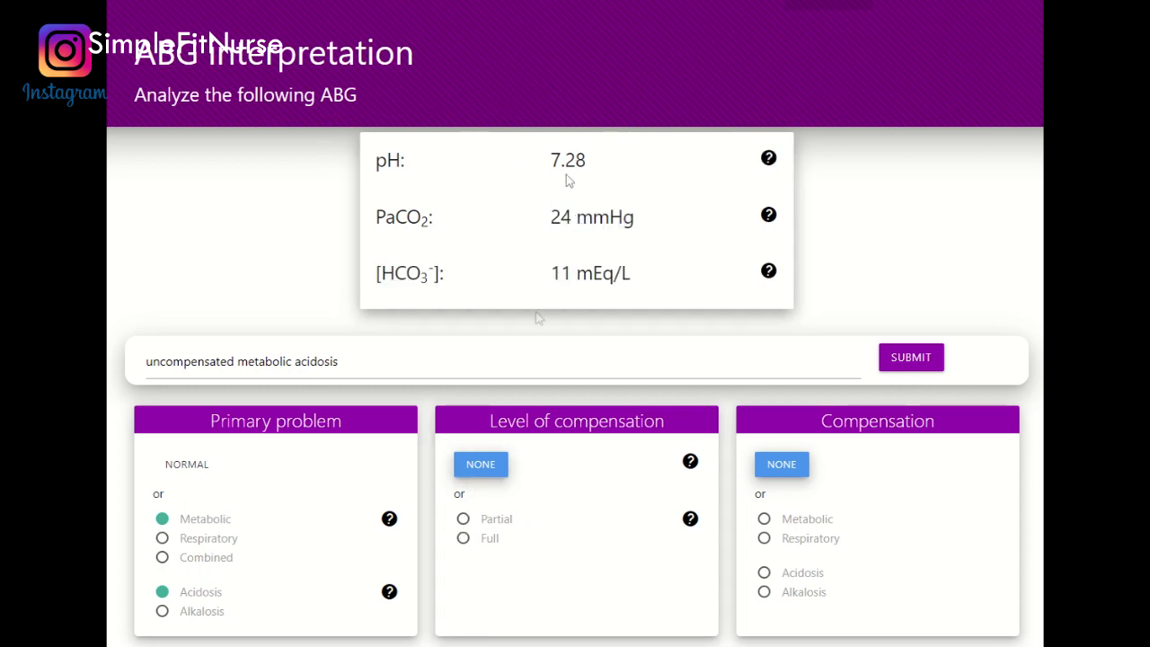
Add partial respiratory alkalosis compensation, submit for grading, and load the next case
click(466, 524)
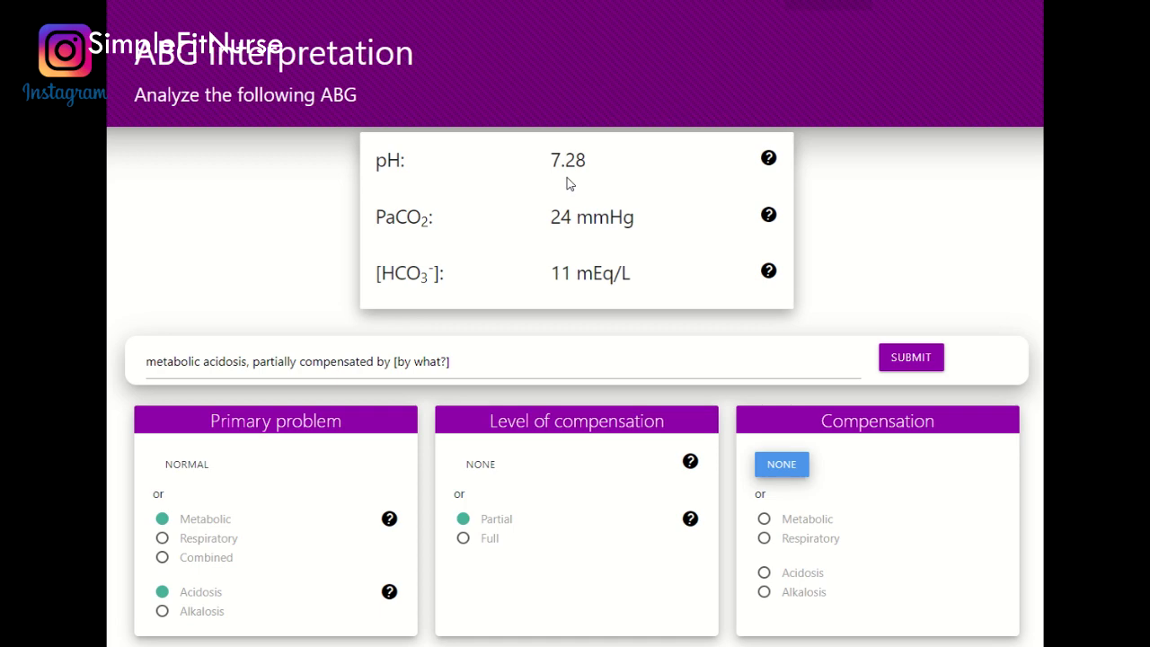
click(799, 538)
click(808, 602)
click(900, 360)
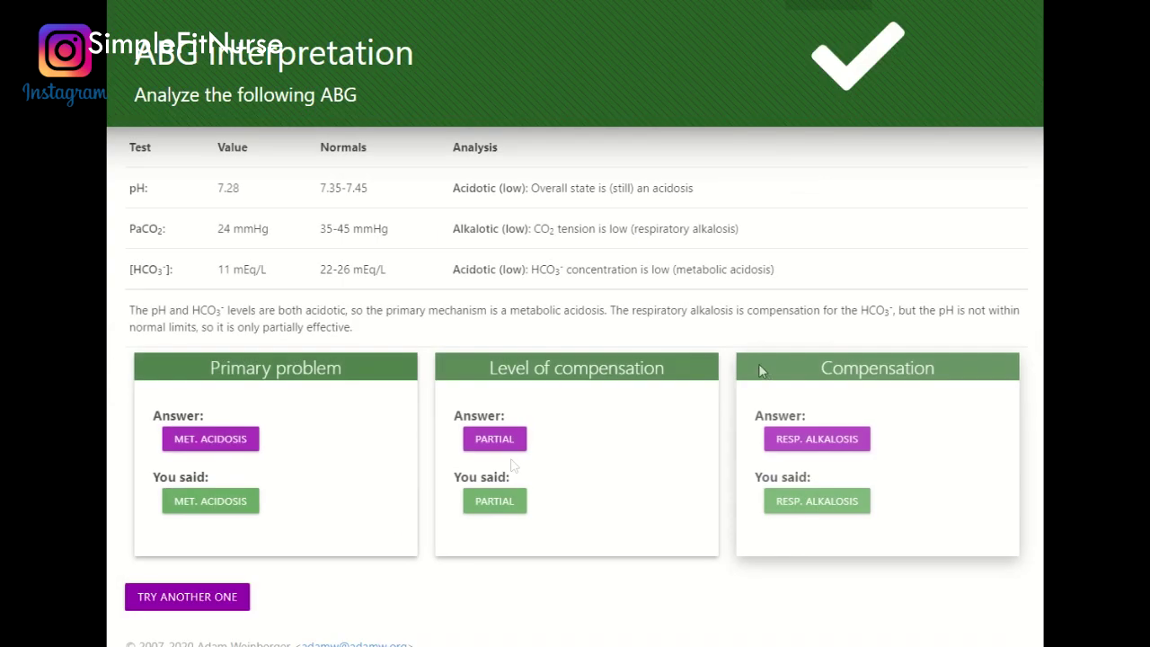
click(235, 606)
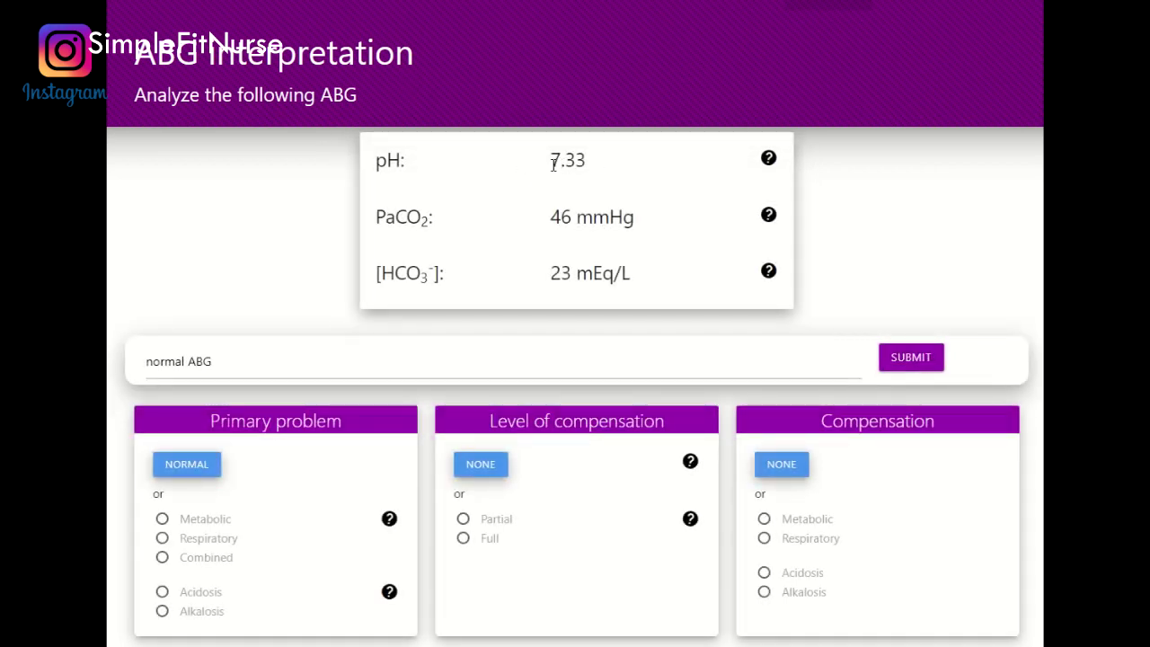
Answer the pH 7.33, PaCO2 46, HCO3 23 case as respiratory acidosis with no compensation and submit
drag(551, 160, 600, 169)
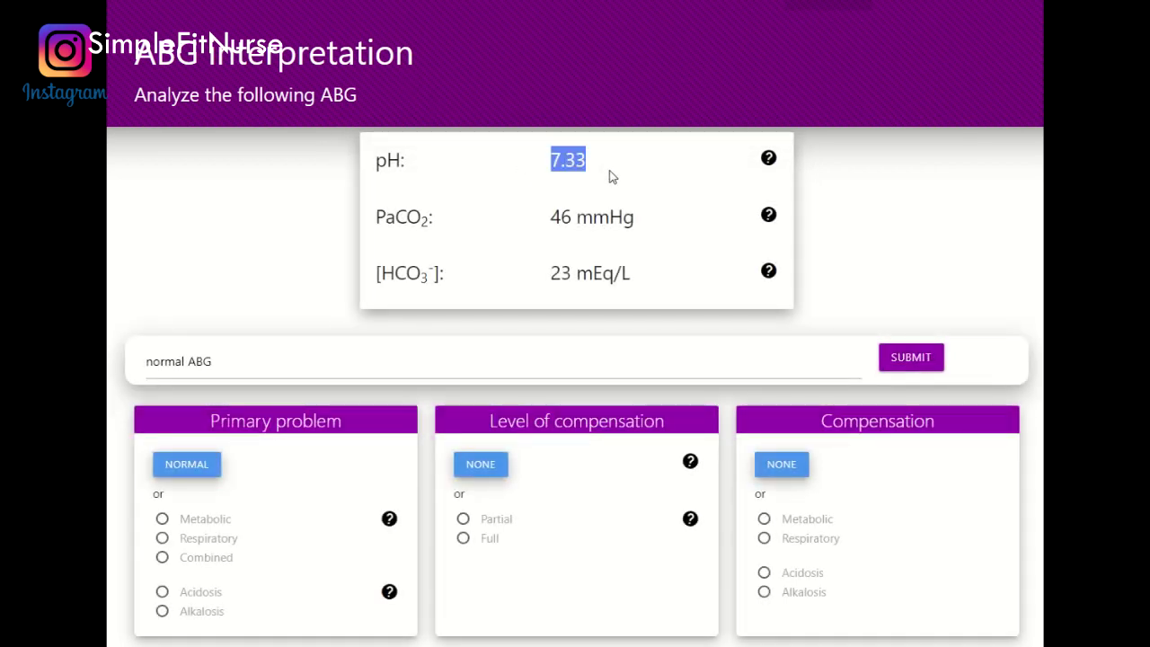
click(213, 596)
click(180, 518)
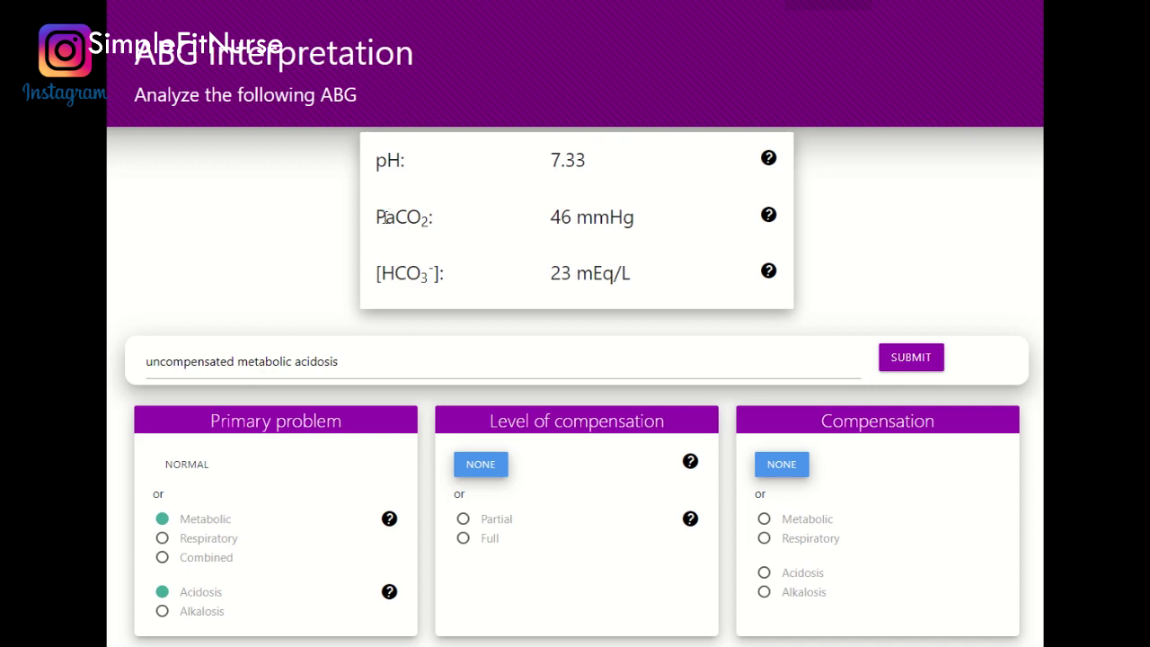
double_click(564, 218)
click(163, 541)
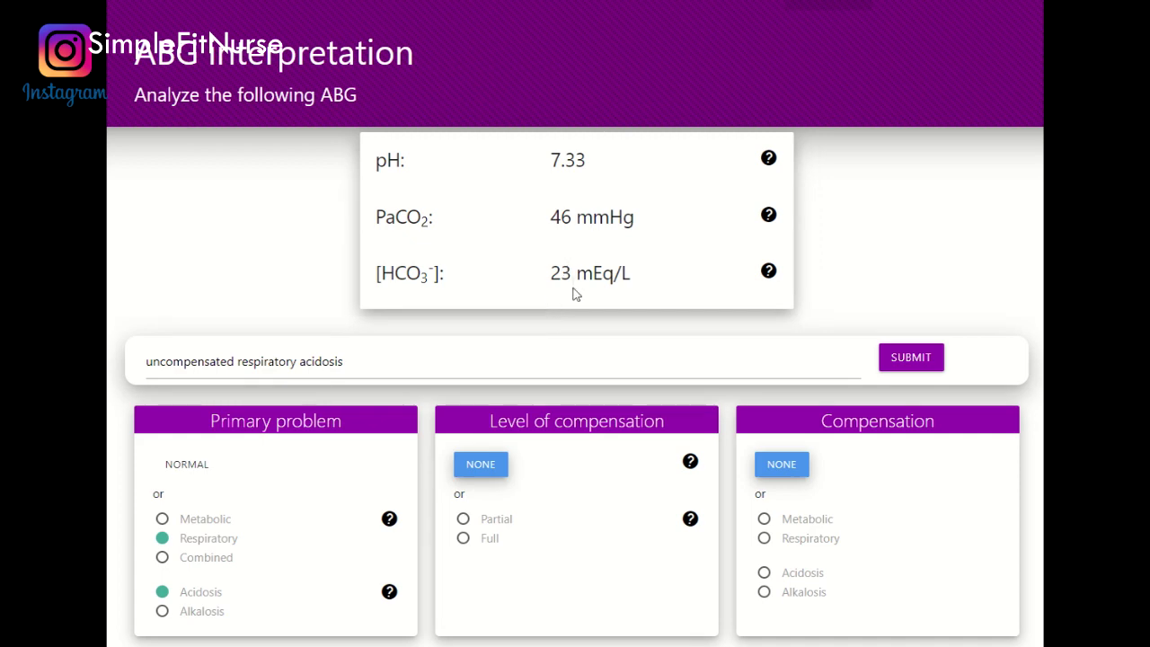
drag(649, 291, 372, 286)
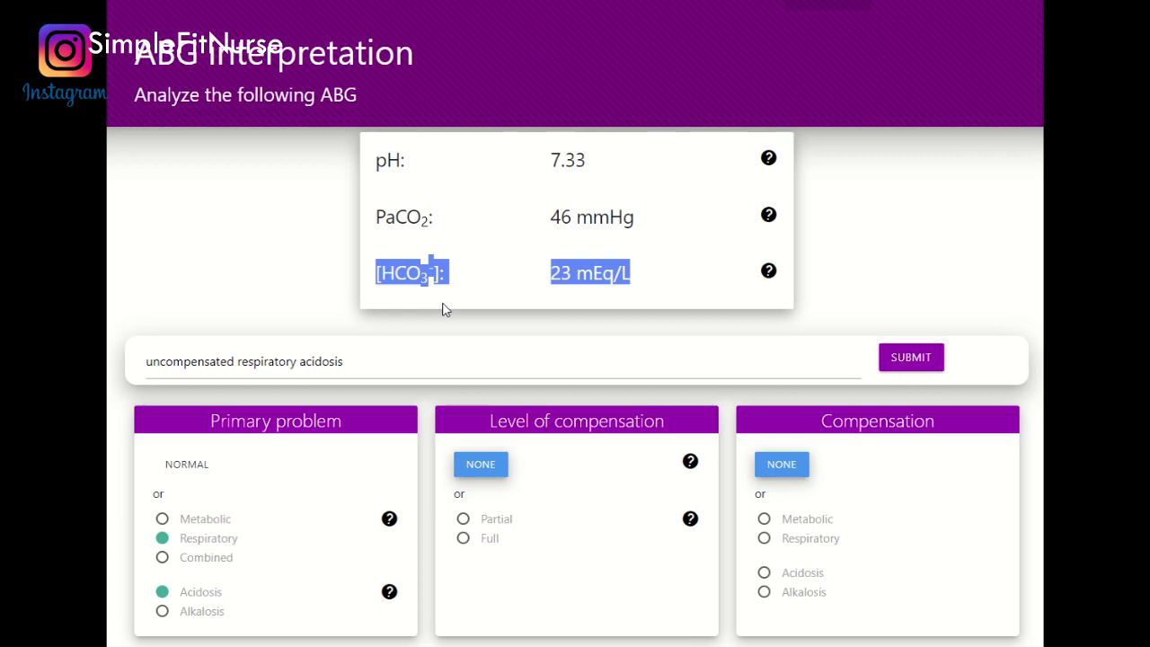
click(909, 357)
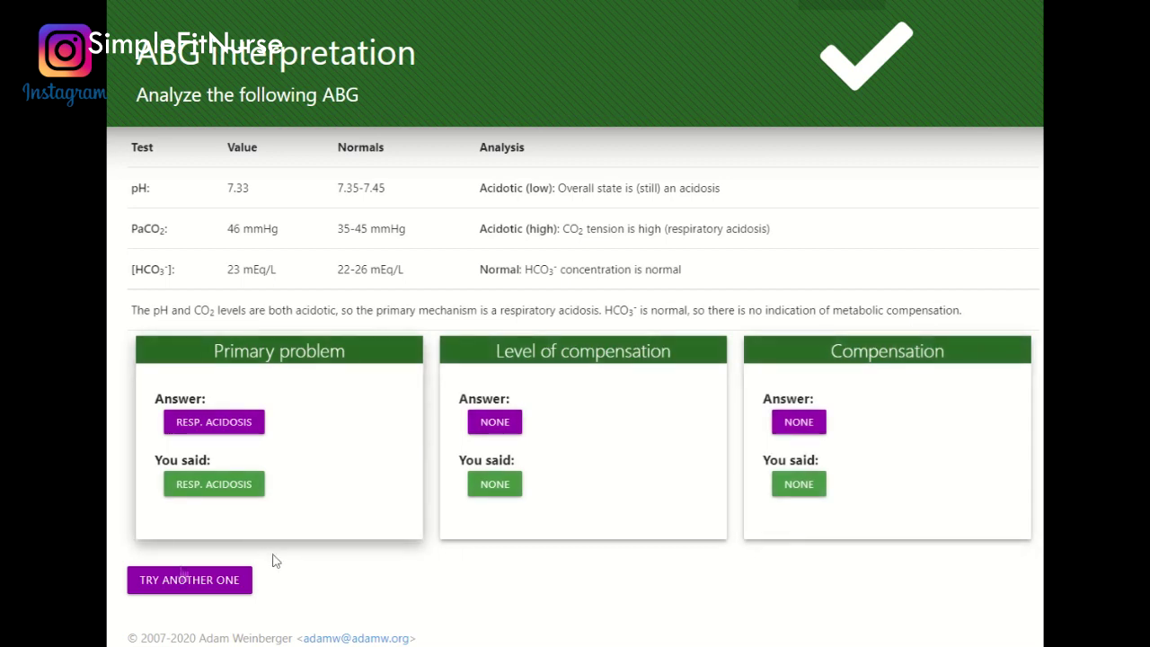
Load the 7.42 / 30 / 19 case and set full compensation with respiratory alkalosis as the primary problem
click(184, 580)
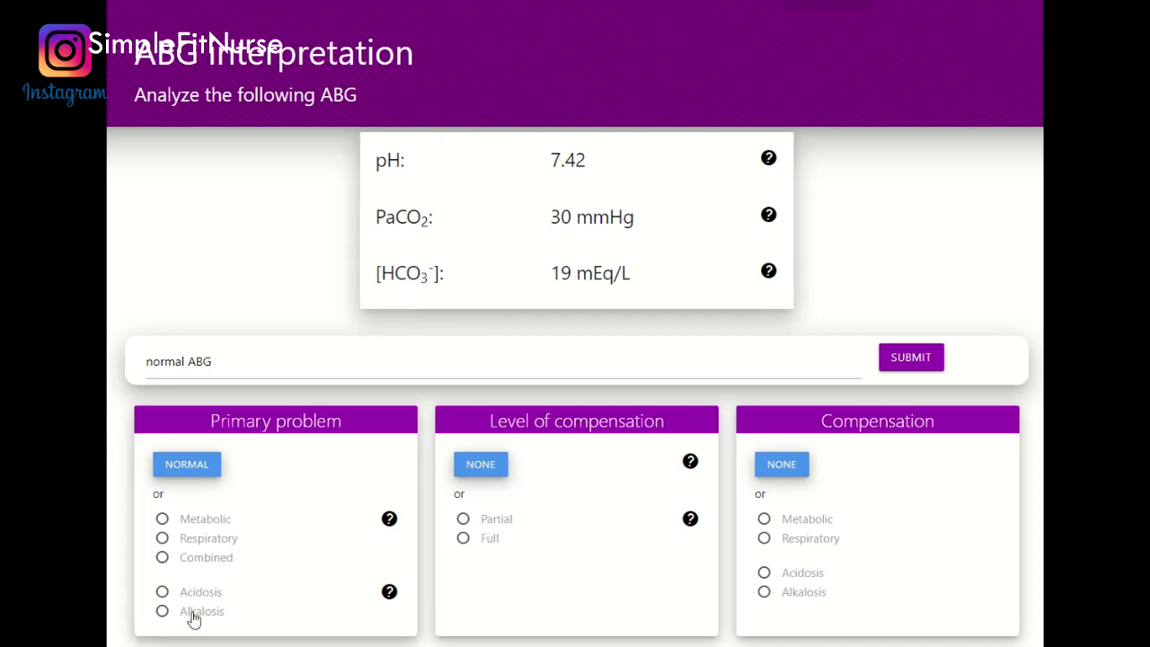
click(464, 539)
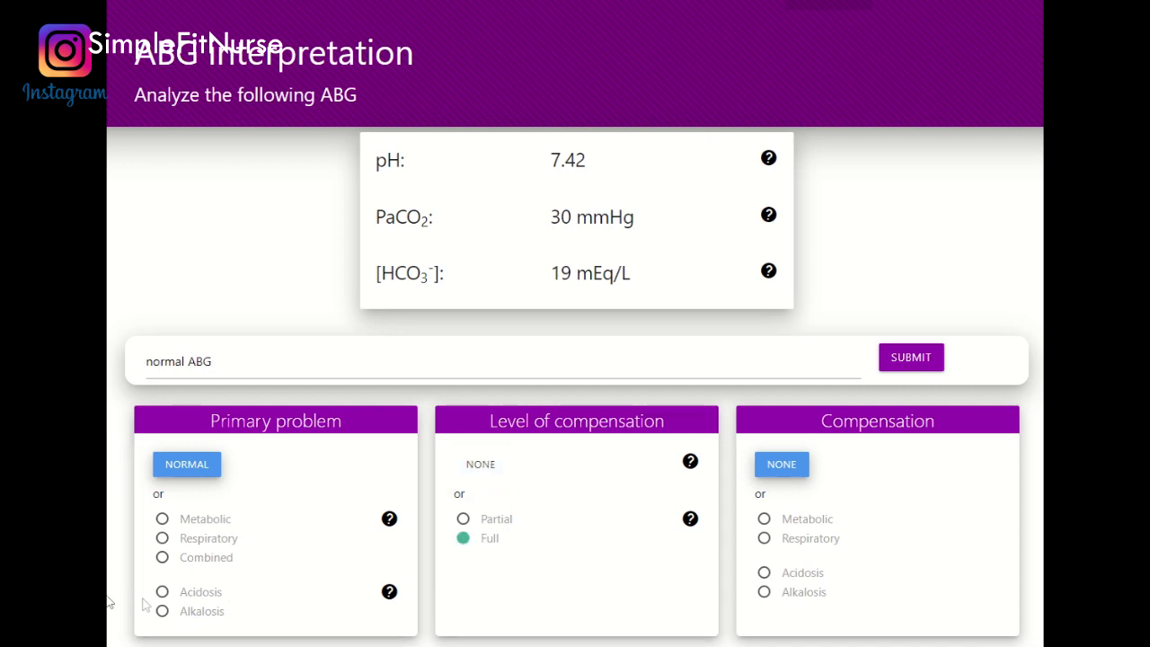
click(192, 614)
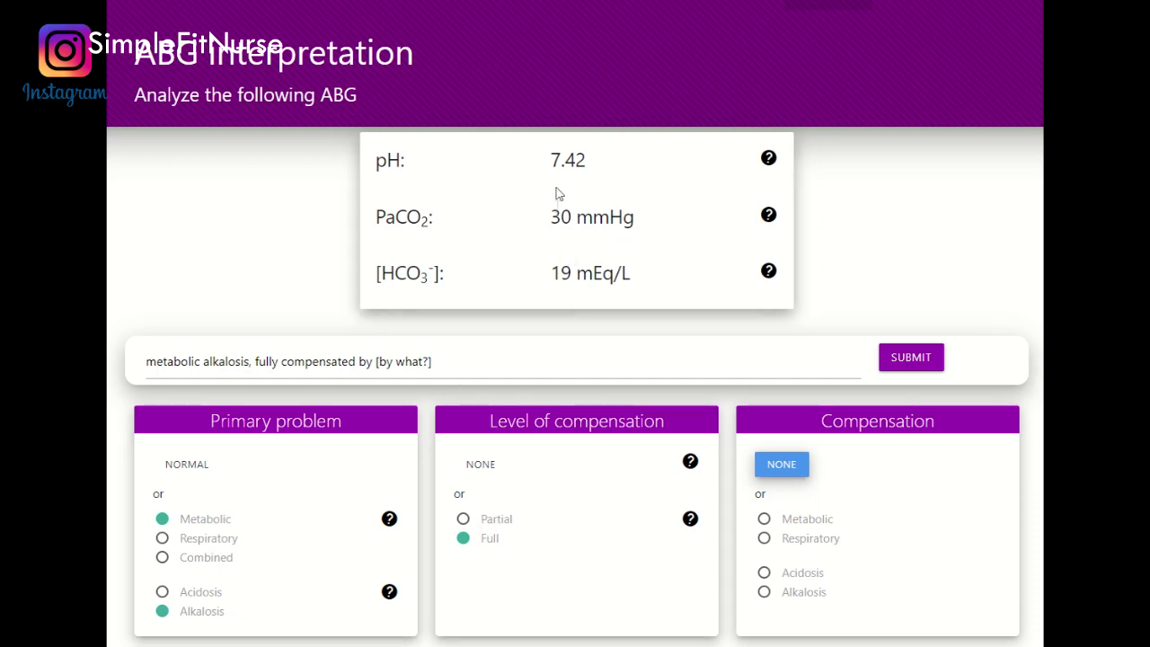
drag(550, 223, 662, 218)
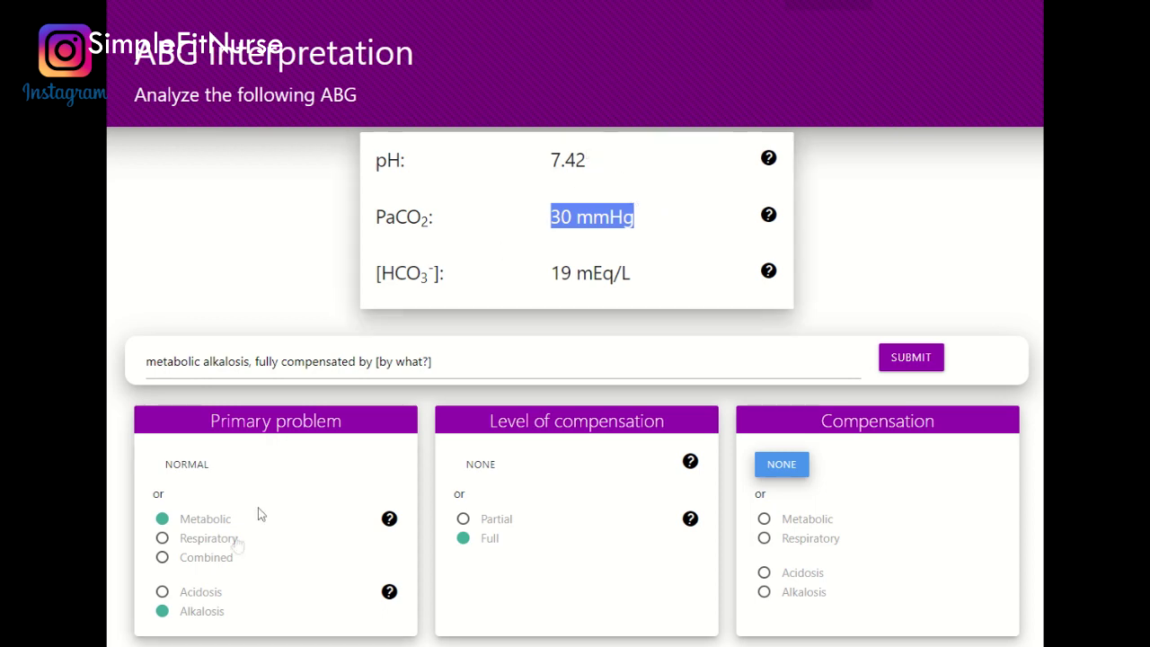
click(207, 538)
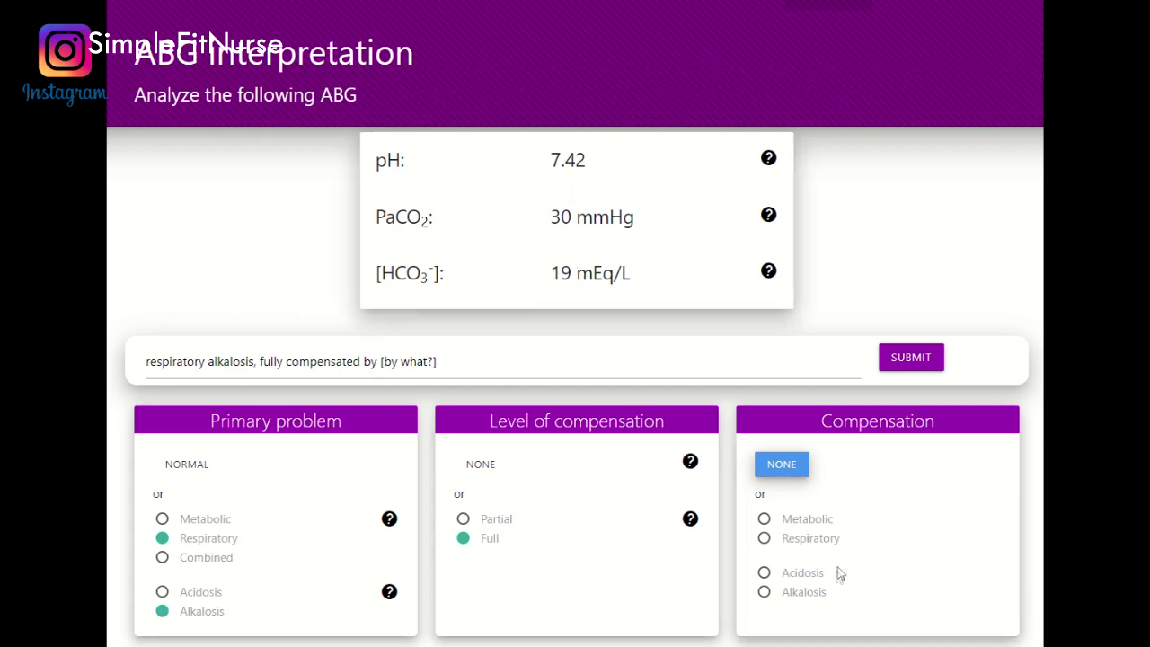
Set metabolic acidosis as the compensation, submit for grading, and load the pH 7.32 case
click(811, 575)
click(813, 525)
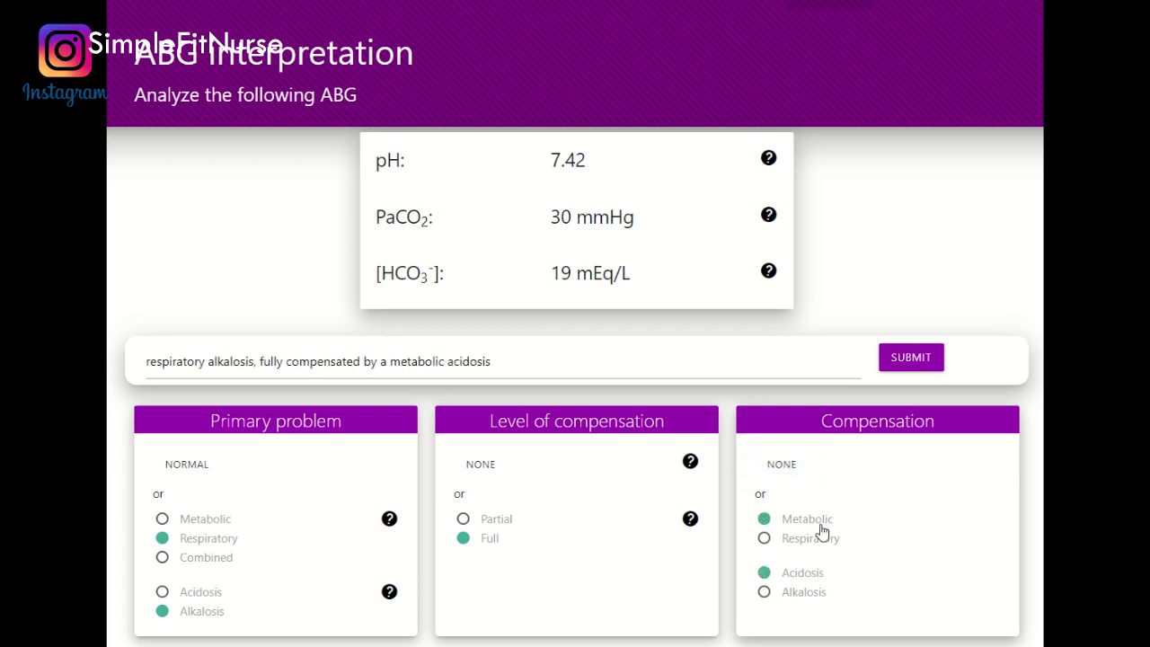
click(911, 359)
scroll(223, 579, down, 1)
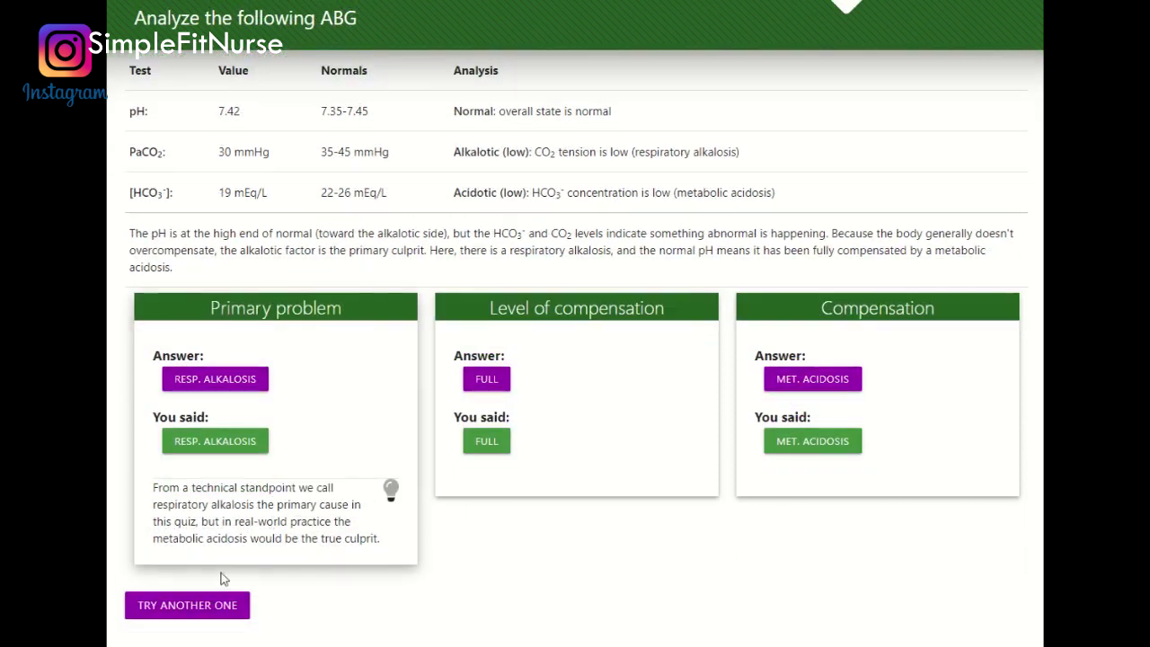
click(236, 616)
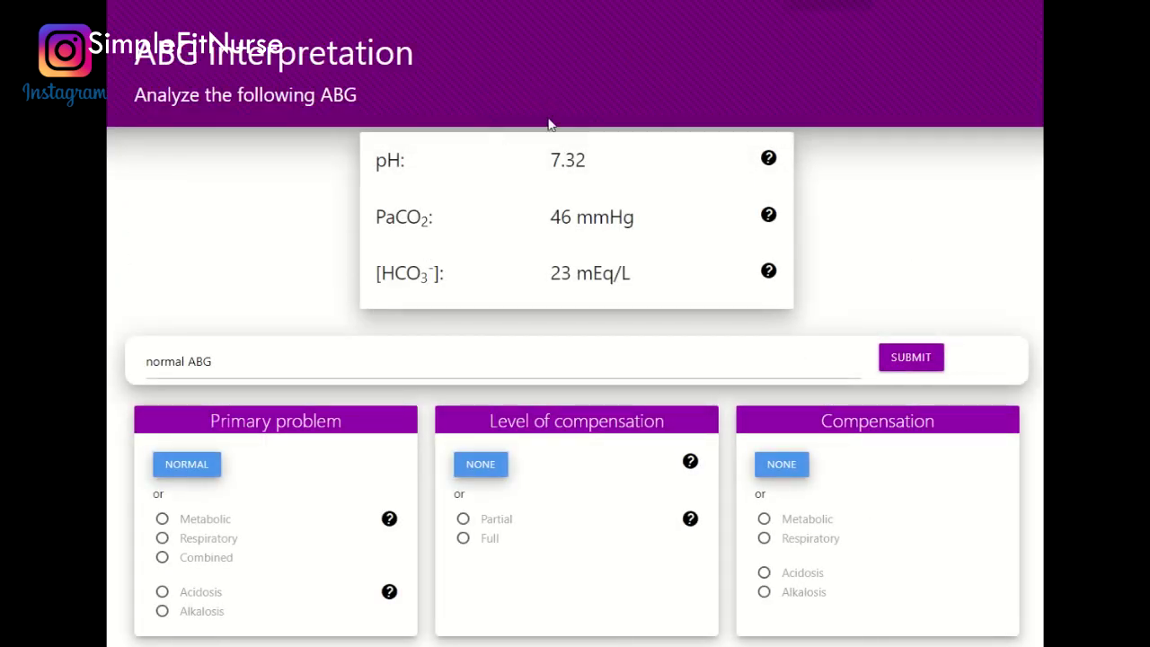
Mark the 7.32 / 46 / 23 case's primary problem as respiratory acidosis, leaving compensation at NONE
drag(604, 165, 560, 162)
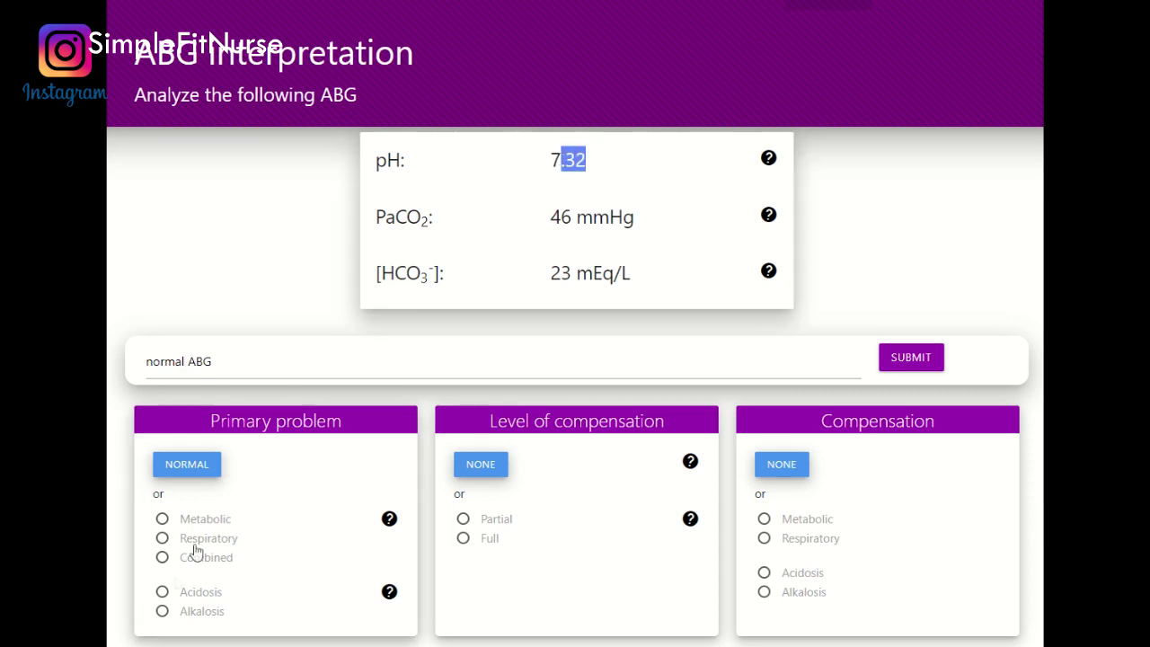
click(209, 593)
click(205, 518)
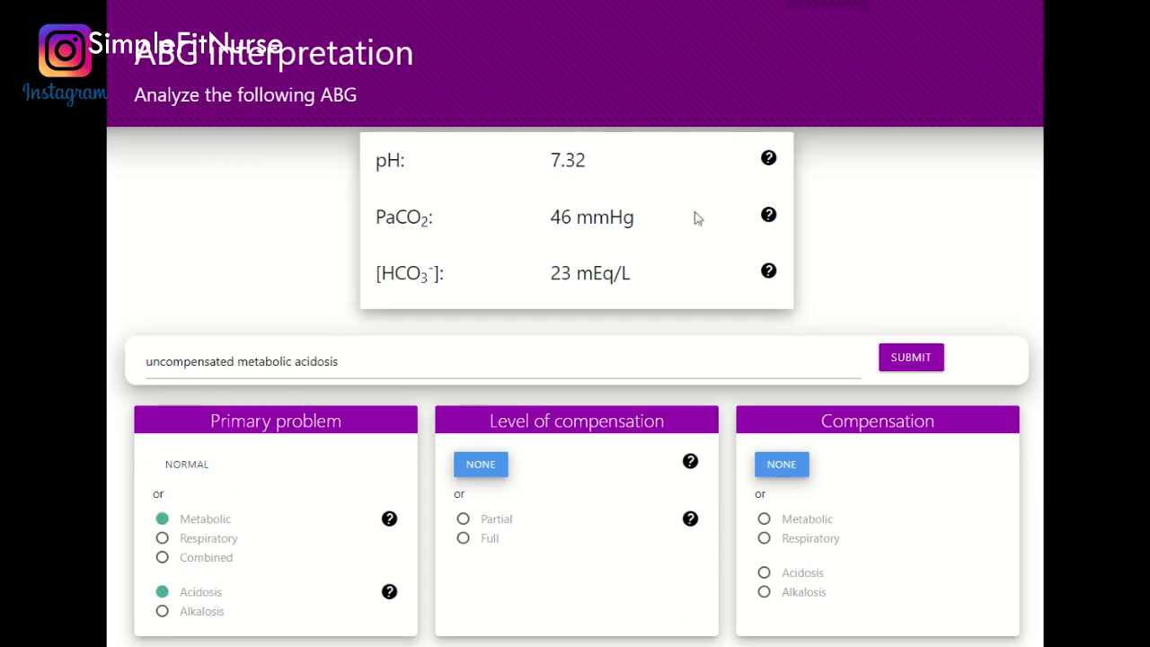
drag(550, 220, 660, 229)
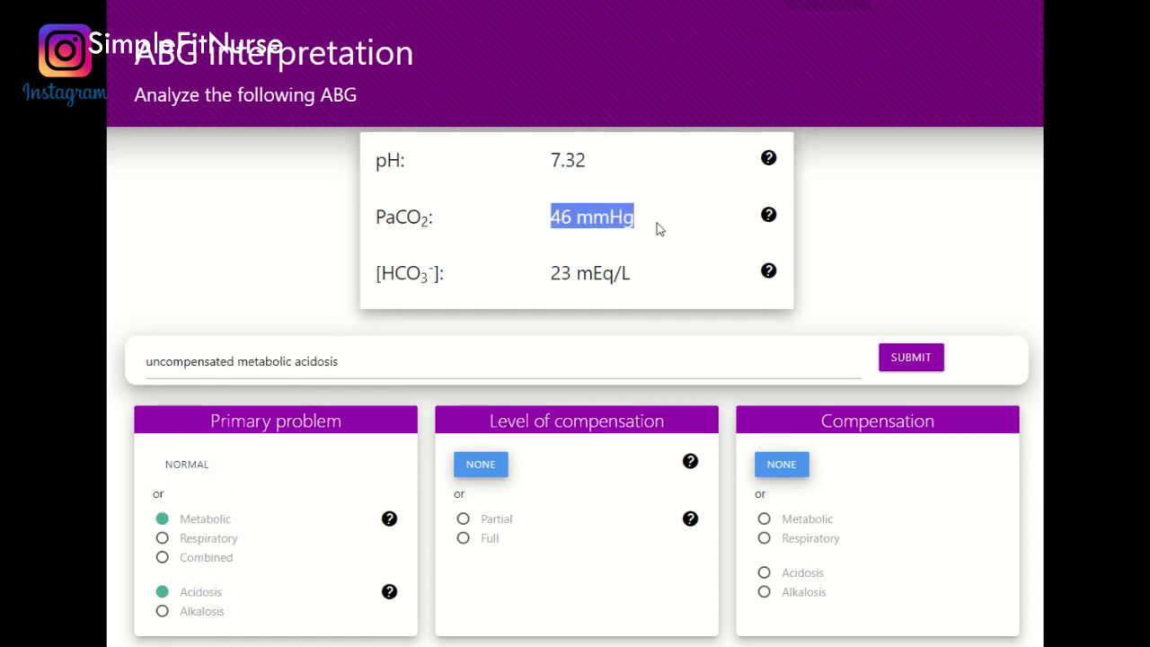
click(170, 540)
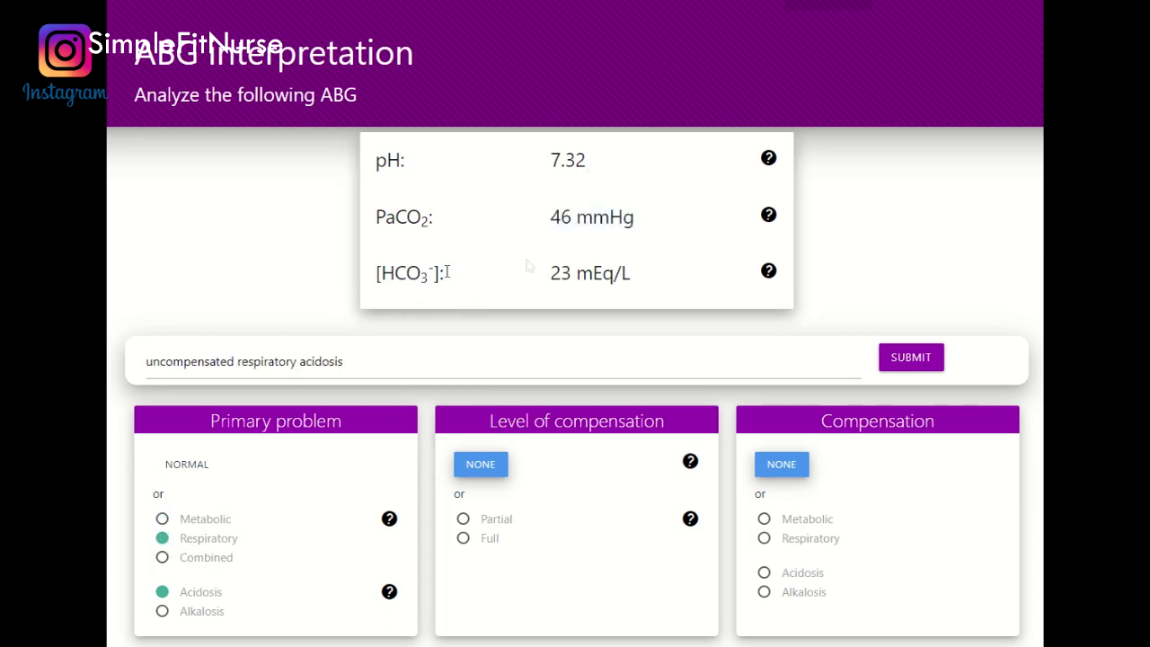
drag(549, 273, 631, 274)
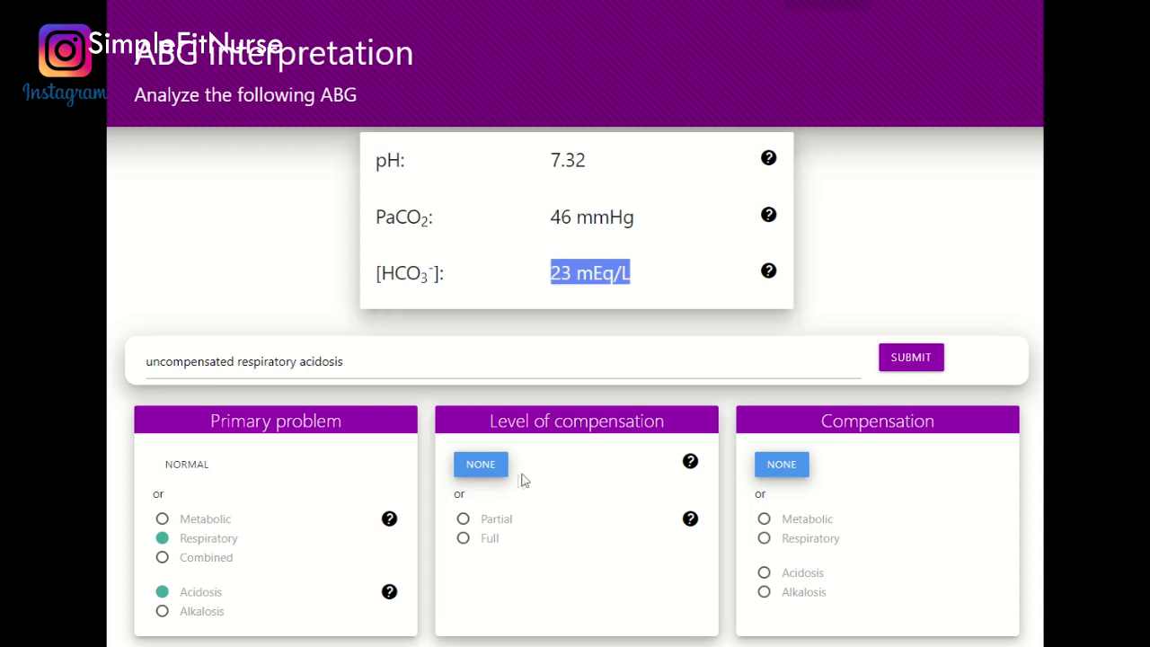
Submit the answer, load the 7.54 / 26 / 21 case, and pick metabolic alkalosis
click(911, 357)
click(243, 580)
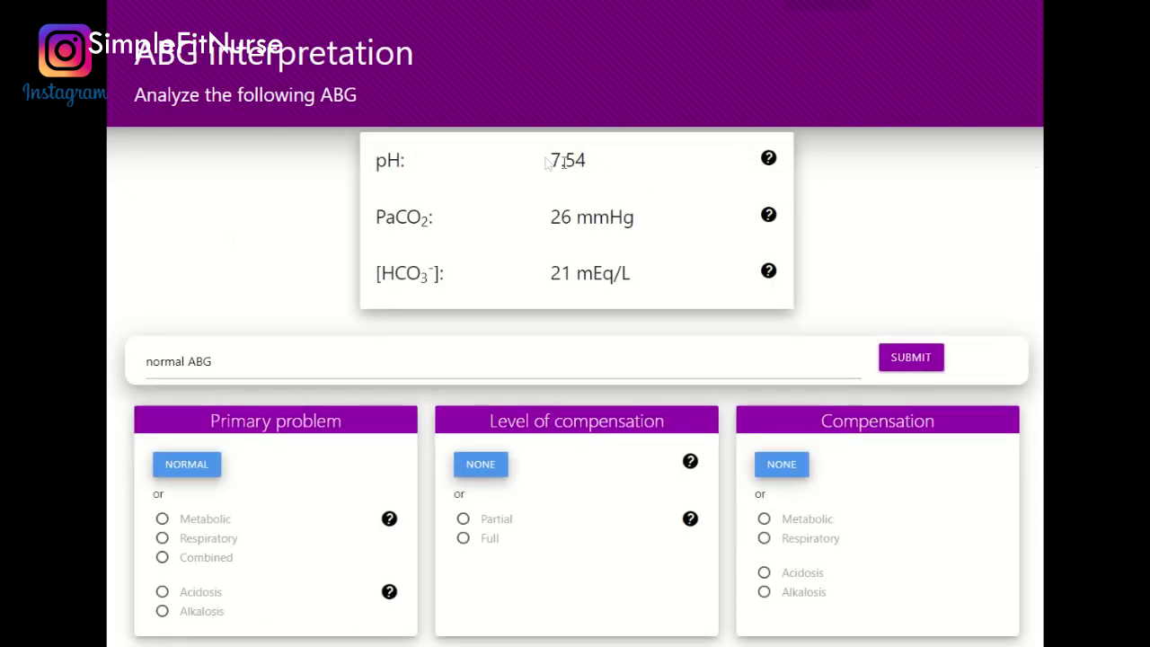
click(202, 614)
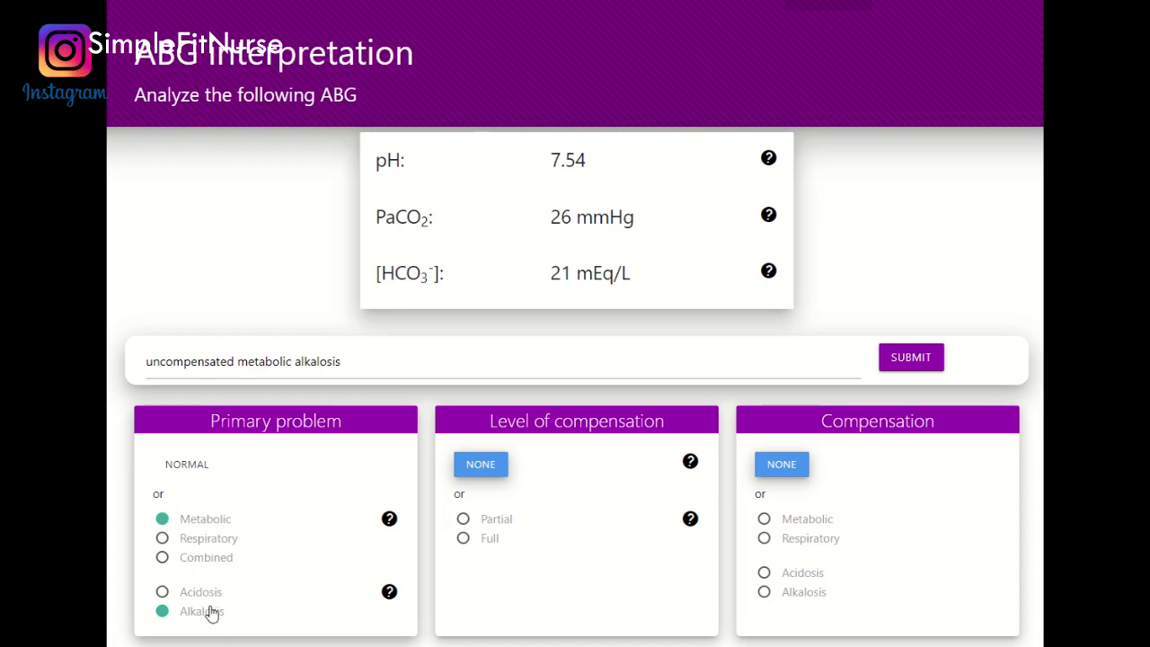
Answer the 7.54 case as respiratory alkalosis with partial metabolic acidosis compensation, submit, and load the next case
click(206, 540)
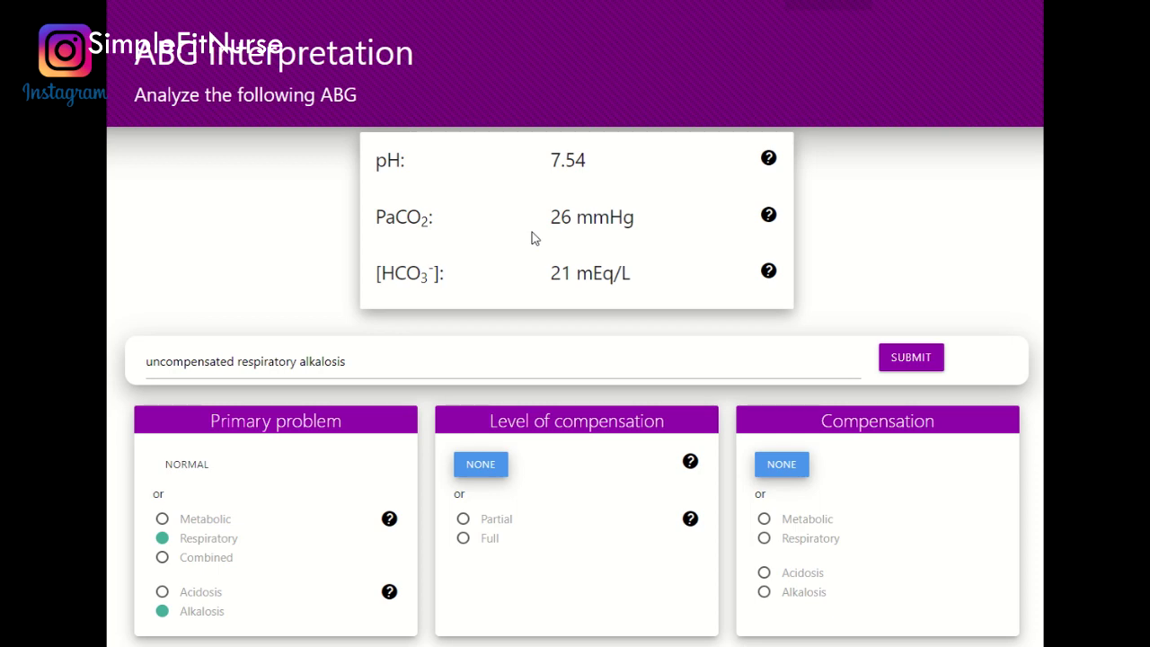
click(463, 521)
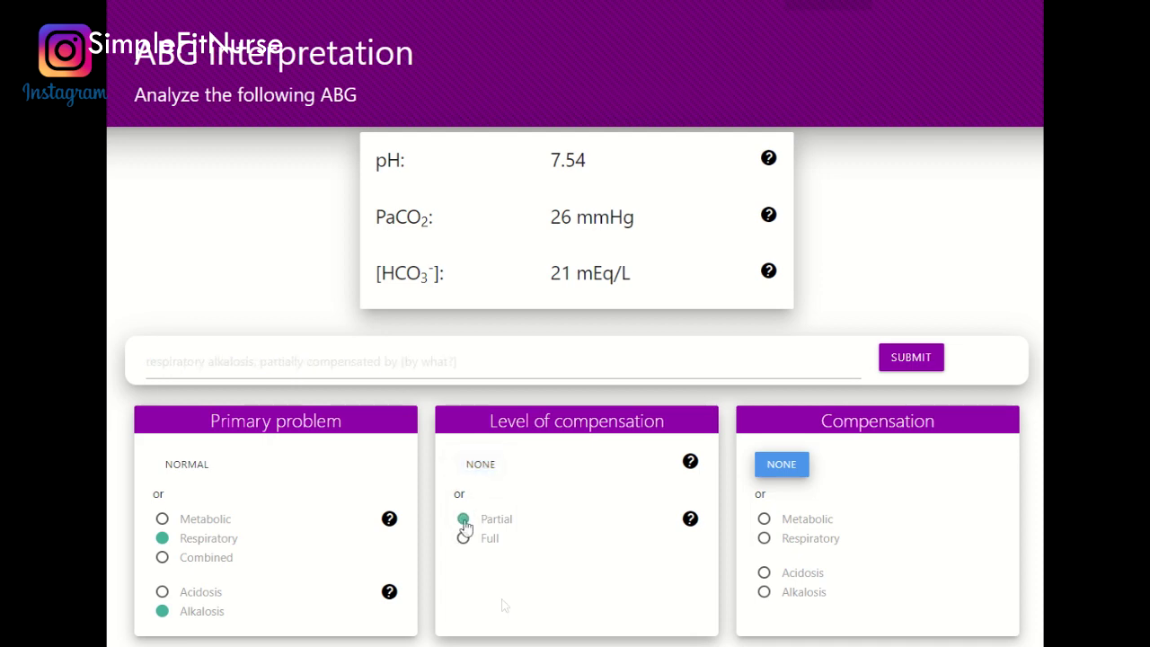
click(808, 519)
click(802, 574)
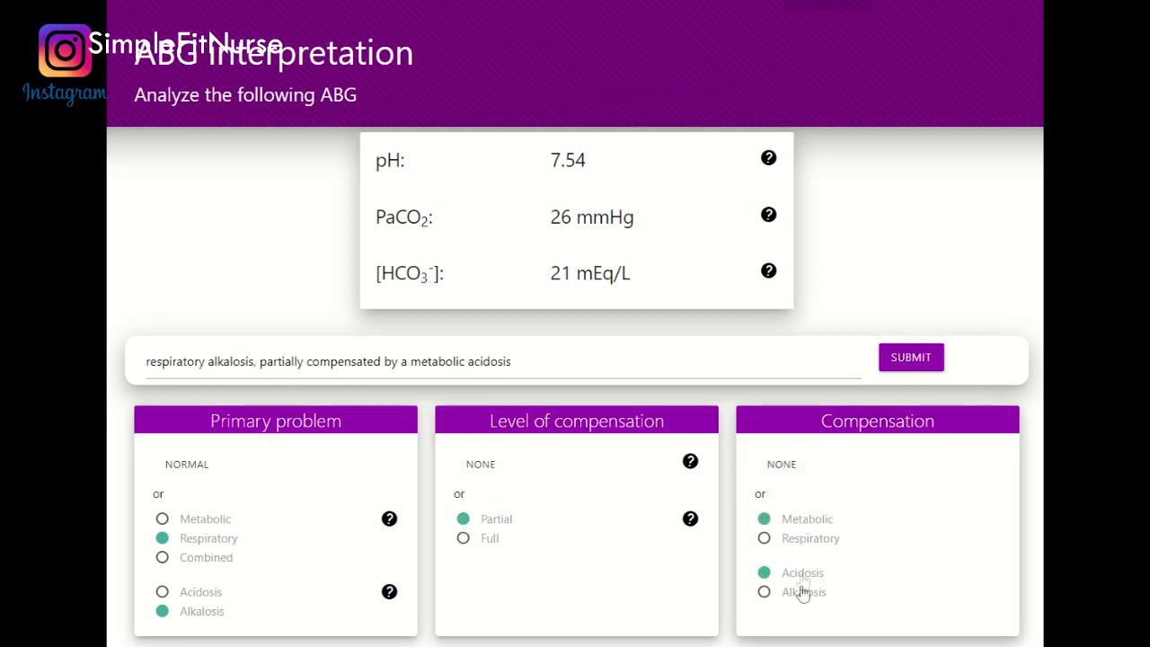
click(938, 359)
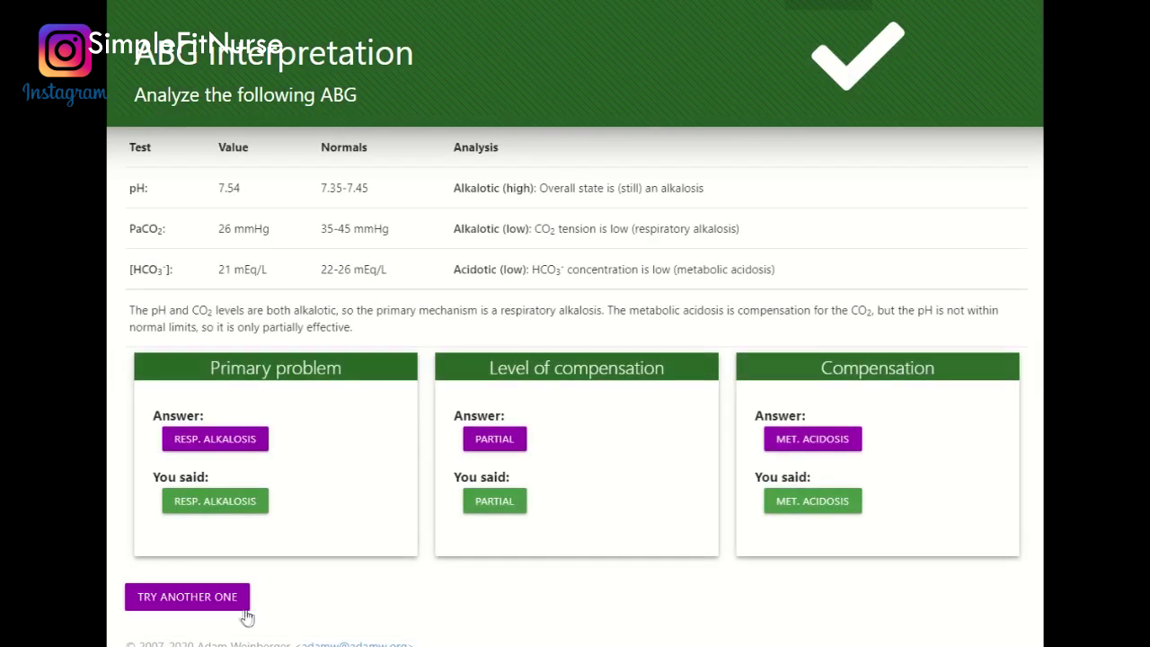
click(244, 611)
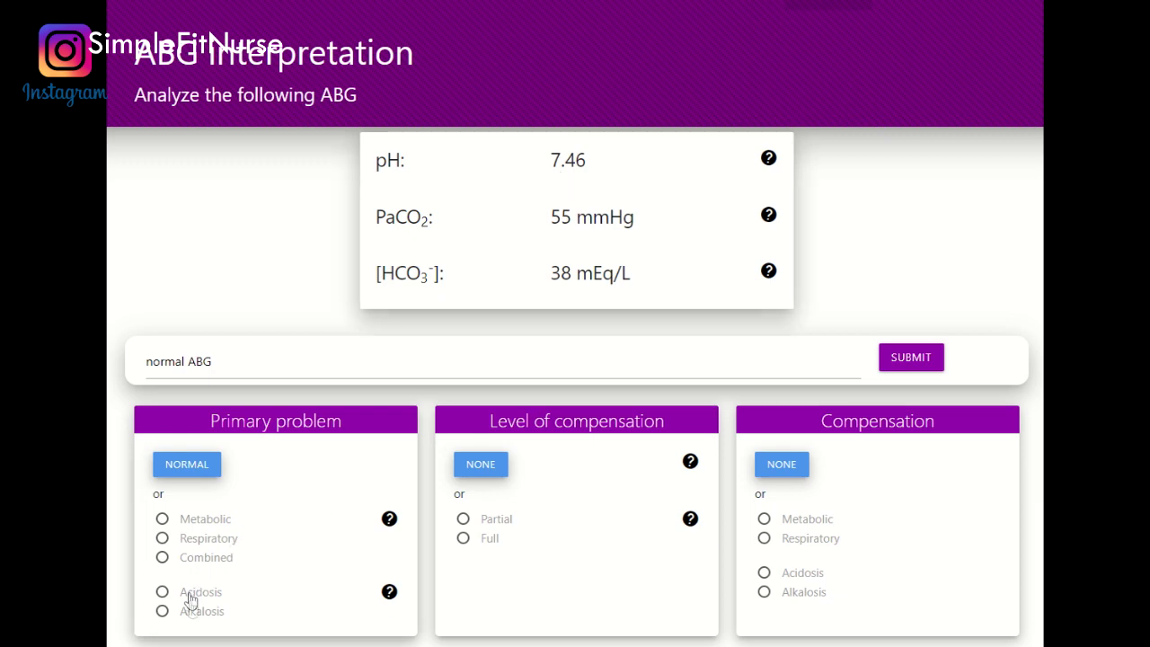
Set metabolic alkalosis as the primary problem, checking the 38 mEq/L HCO3 and 55 mmHg PaCO2
click(190, 622)
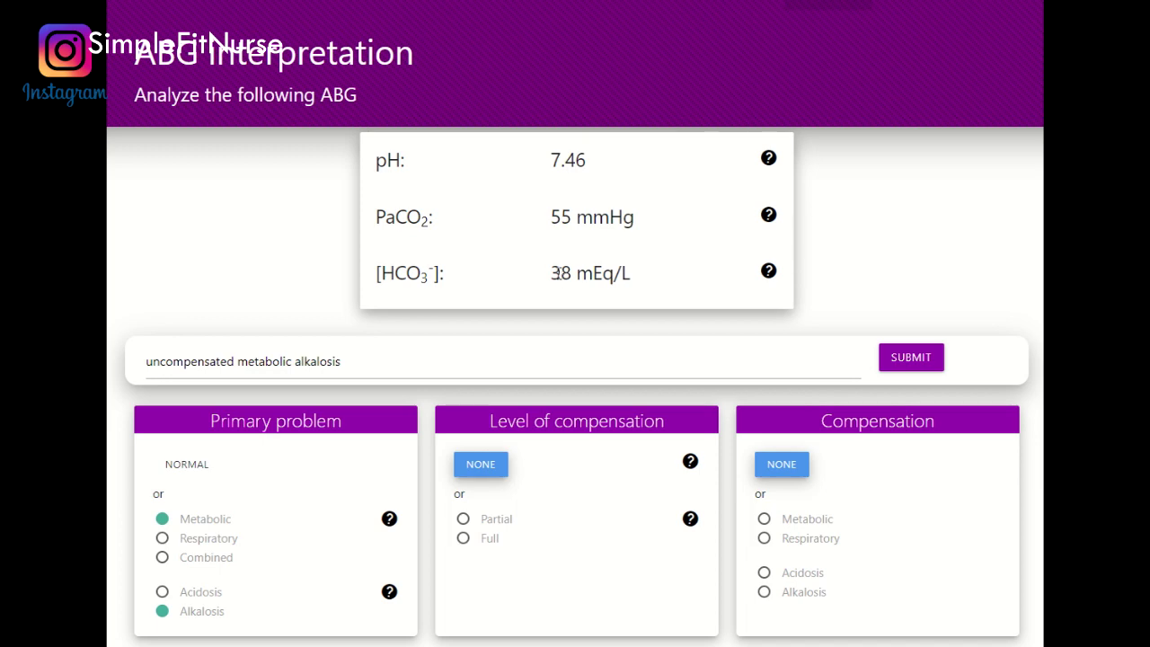
drag(547, 273, 628, 276)
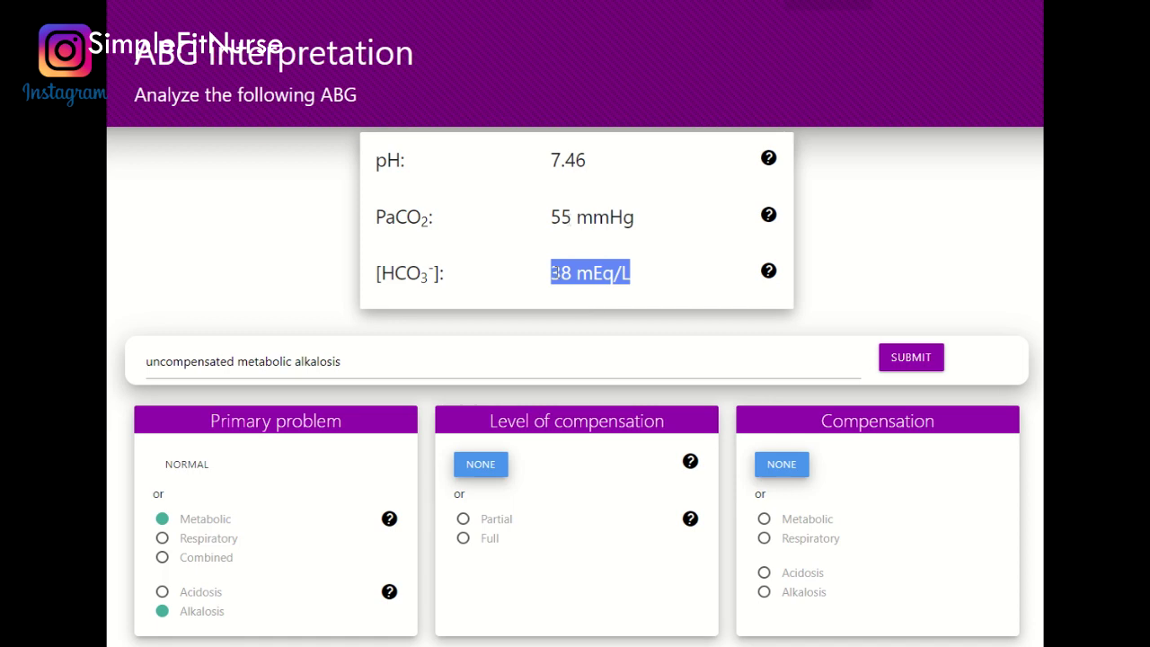
drag(561, 217, 644, 216)
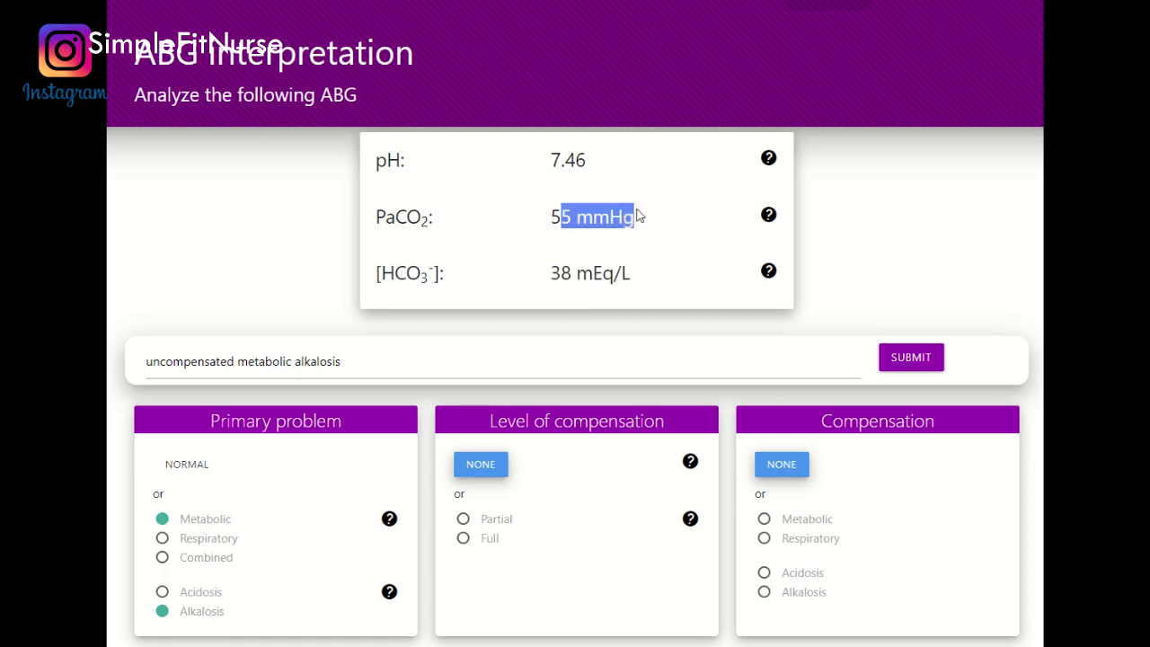
Add partial respiratory acidosis compensation, submit, and load the 7.55 / 39 / 33 case
click(501, 519)
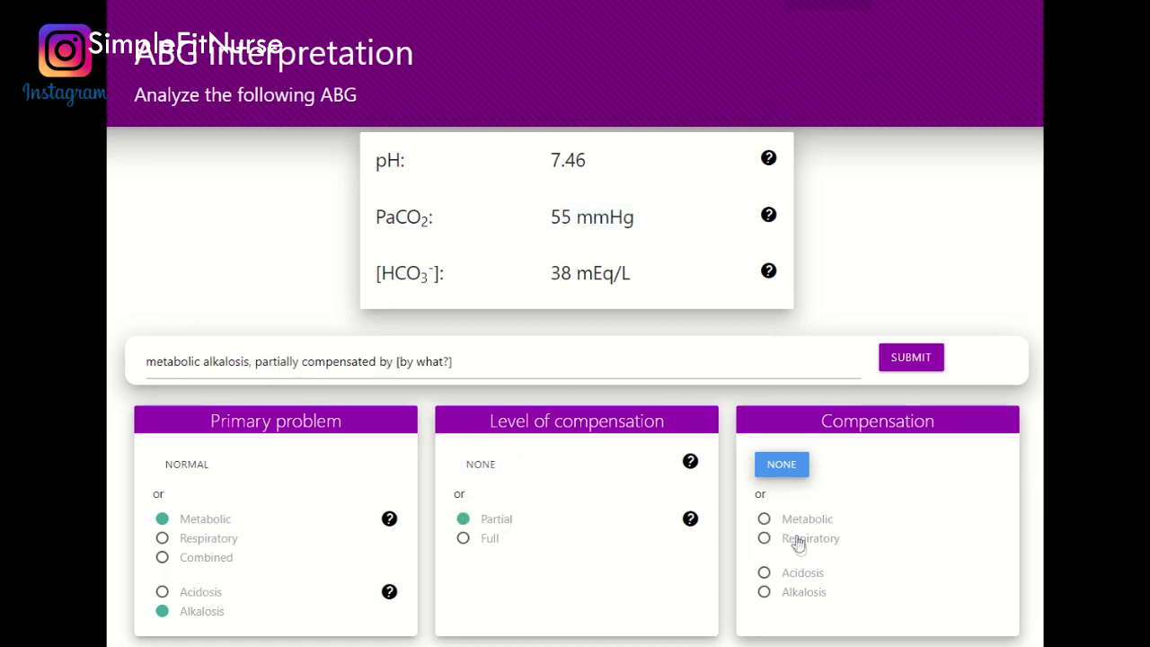
click(797, 540)
click(804, 573)
click(899, 368)
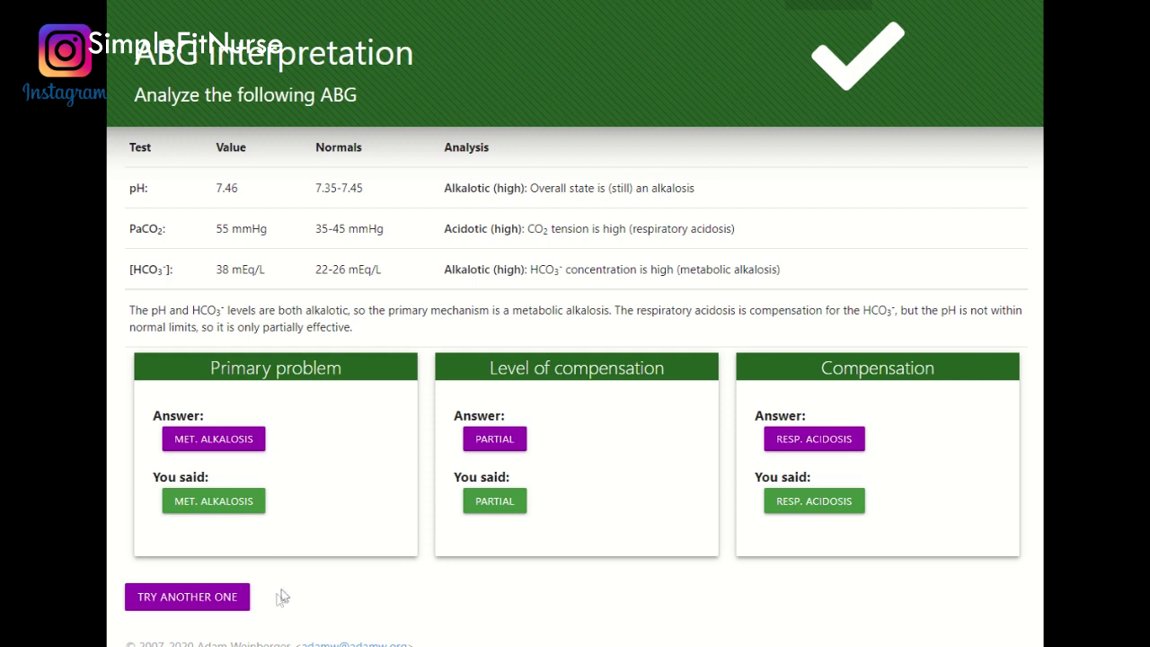
click(243, 600)
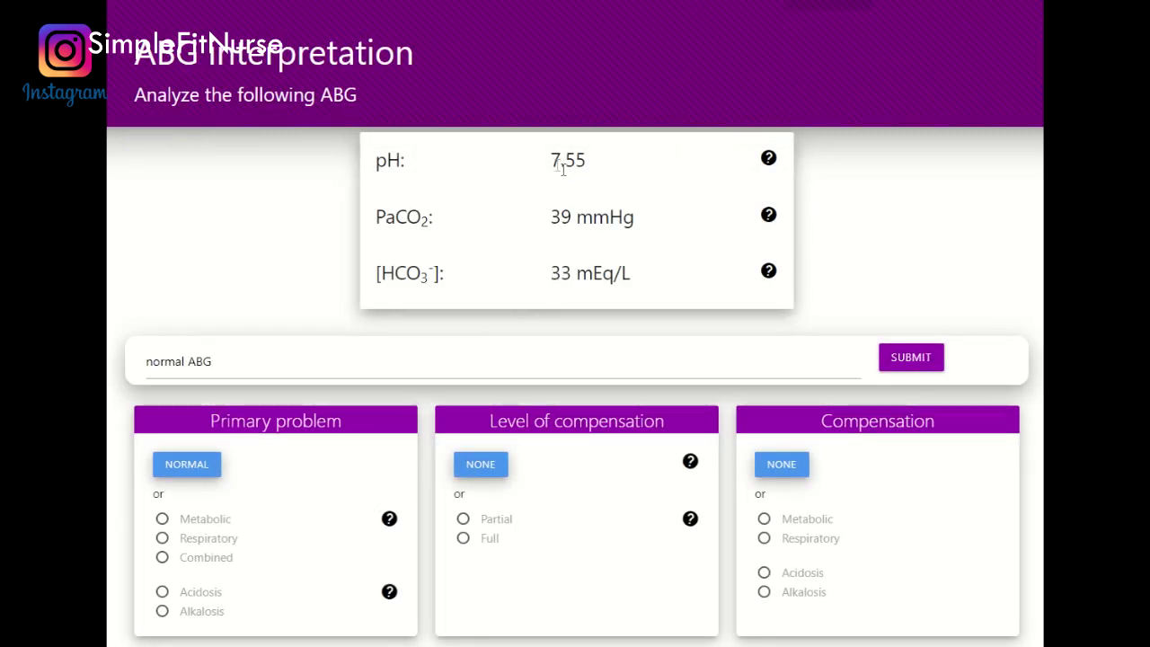
Mark the 7.55 / 39 / 33 case as metabolic alkalosis with no compensation and submit it
drag(548, 170, 597, 171)
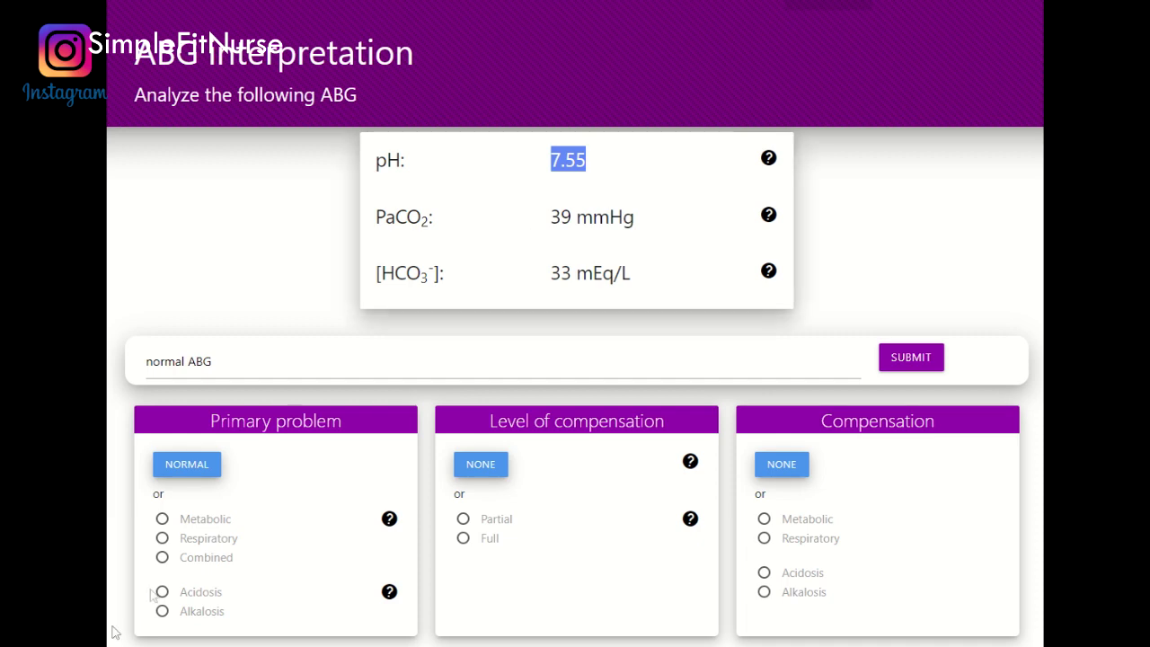
click(161, 610)
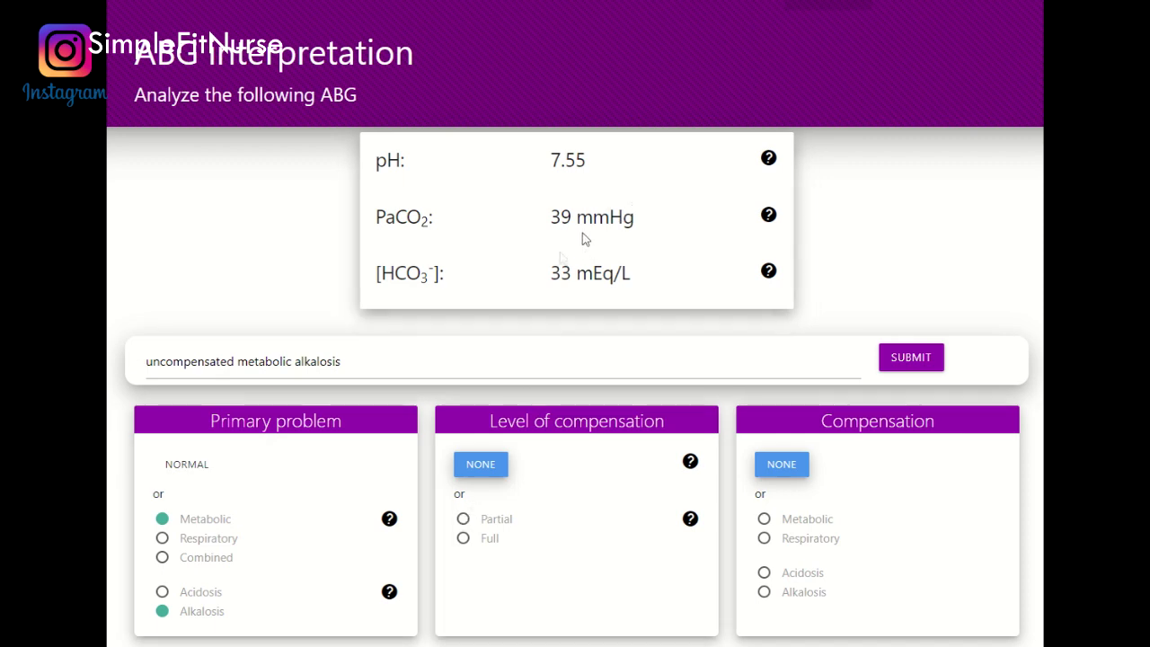
drag(493, 218, 369, 202)
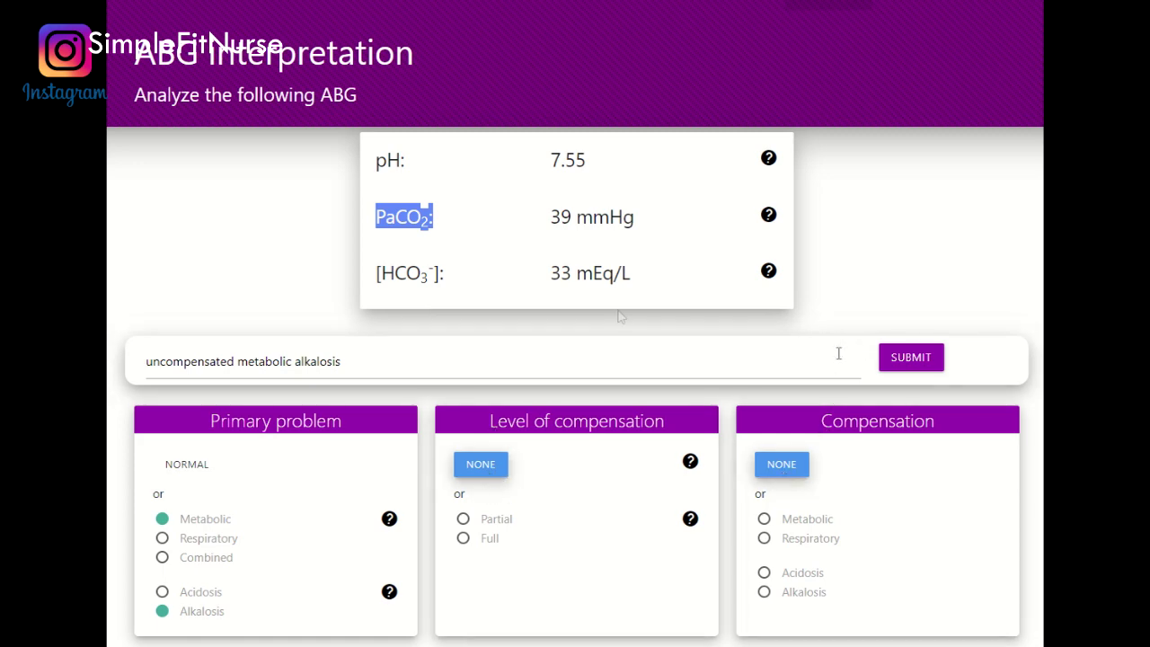
click(909, 358)
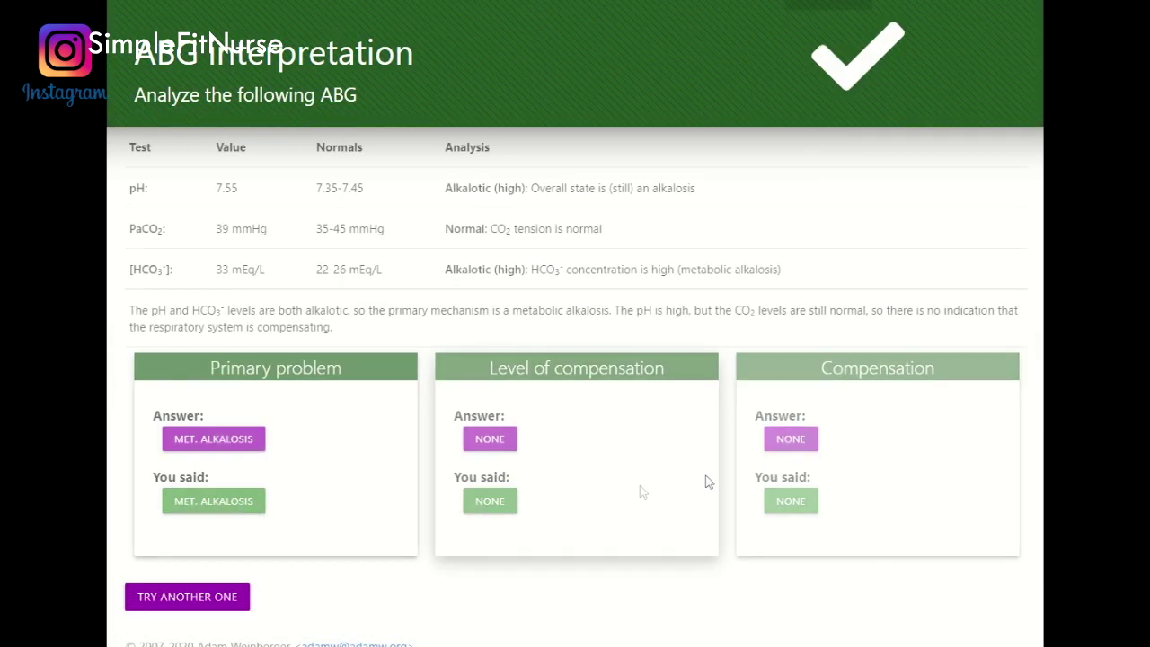